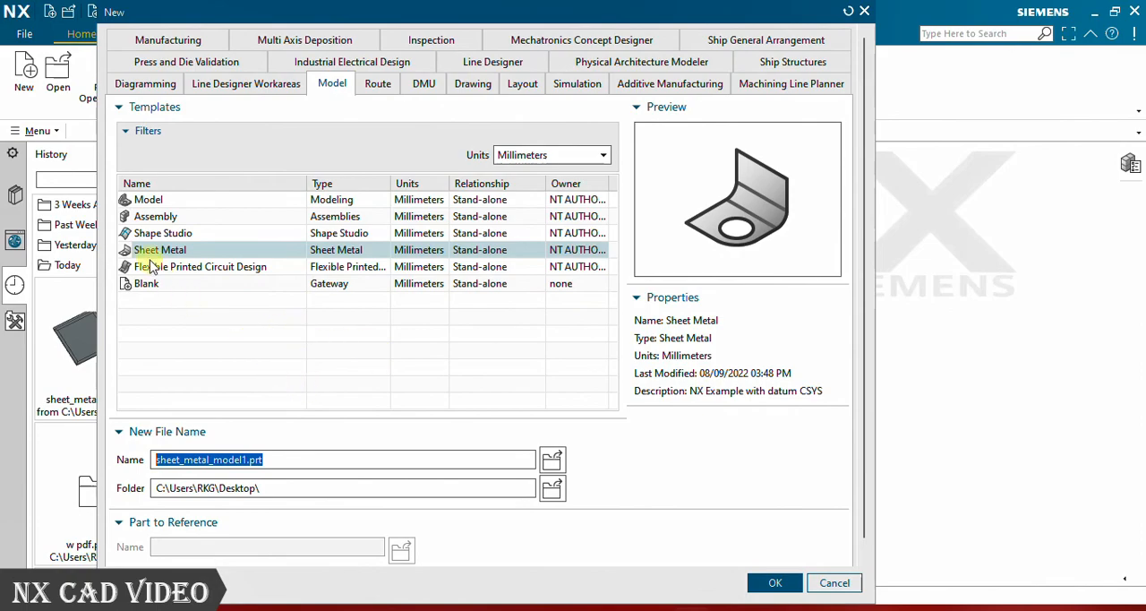
- Create a new part from the Sheet Metal template in millimetres, named sheet_metal_model1.prt
click(150, 201)
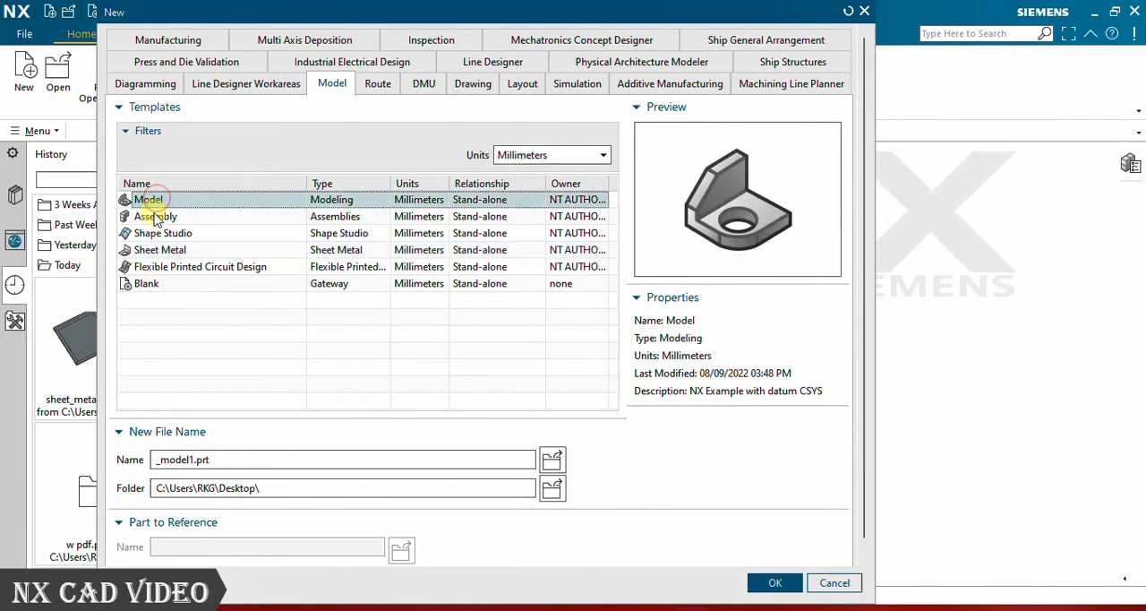
click(156, 218)
click(165, 235)
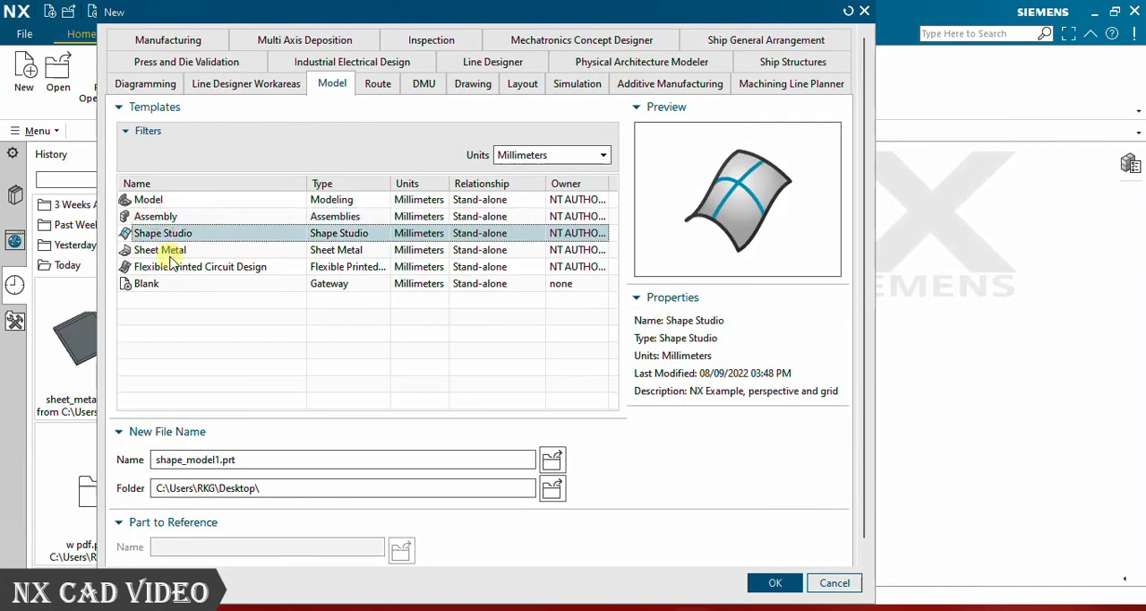
click(171, 251)
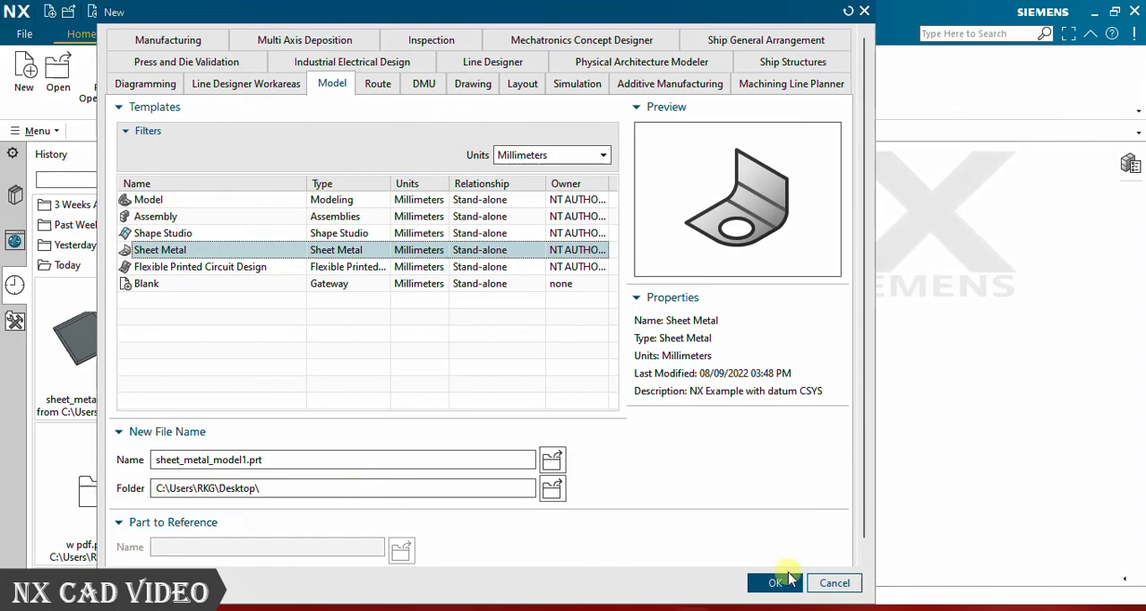
click(776, 583)
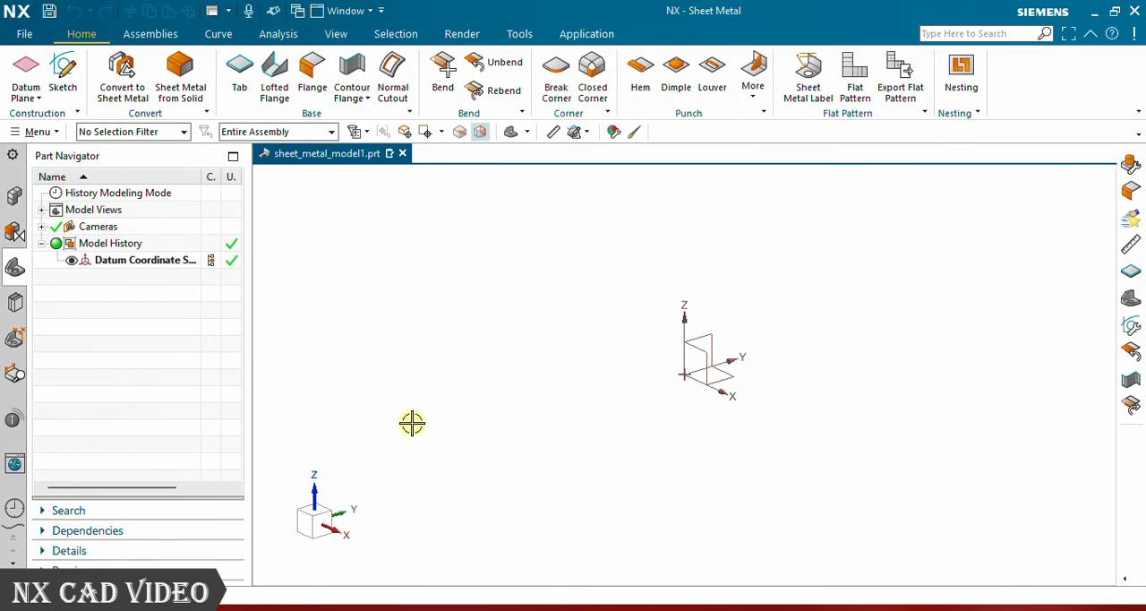
- Start a sketch on the XZ plane of the datum coordinate system and leave the Profile command
click(65, 77)
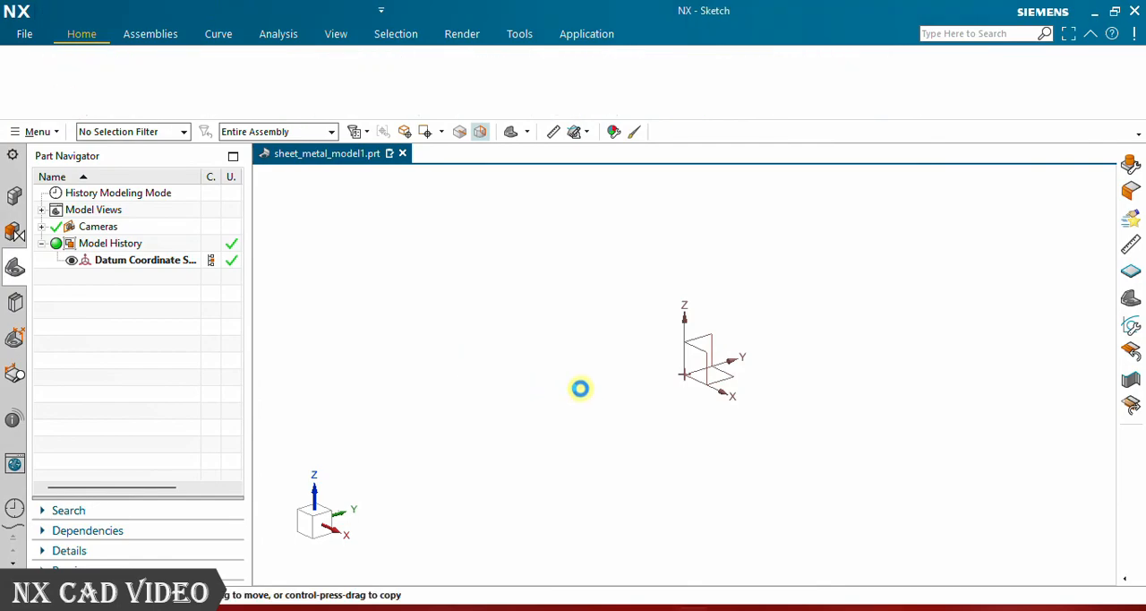
click(703, 351)
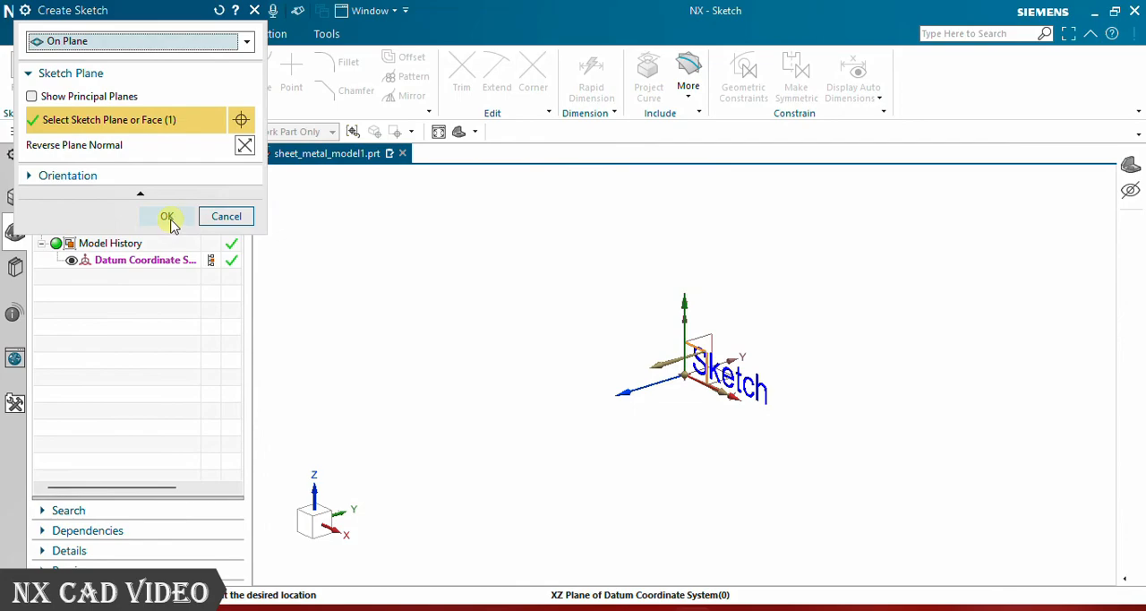
click(167, 217)
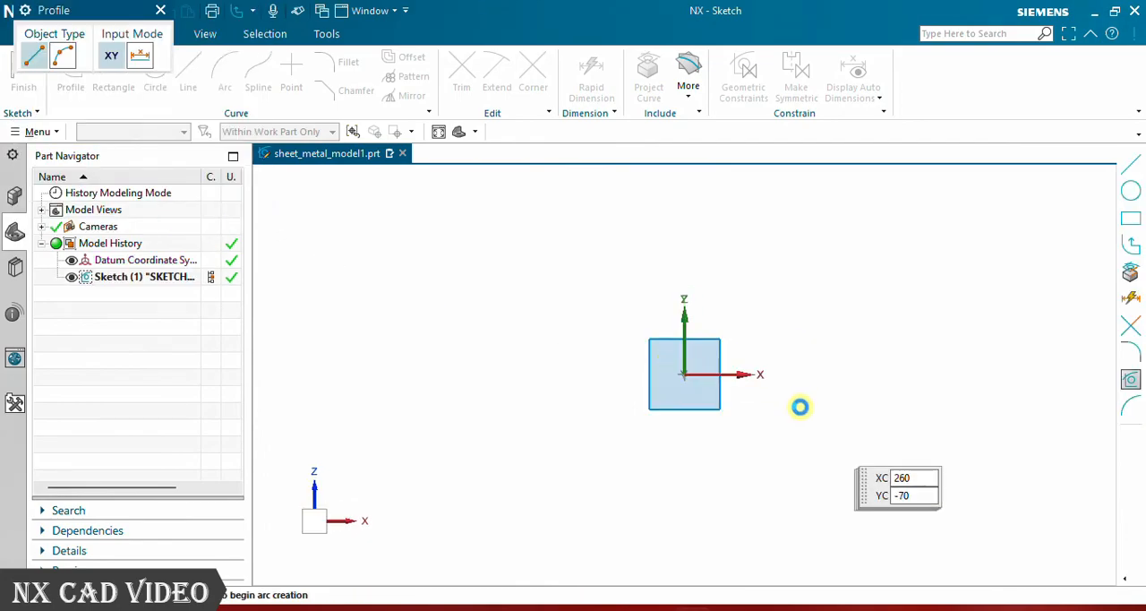
click(161, 10)
- Sketch a rectangle about 780 by 483 mm centred on the origin and finish the sketch
click(113, 76)
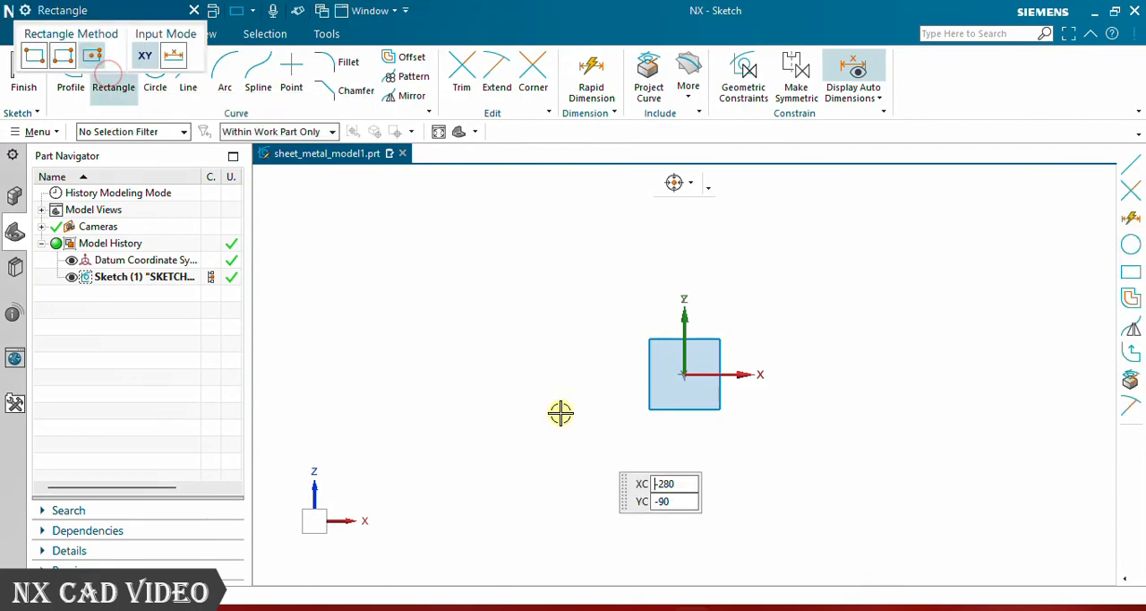
click(684, 375)
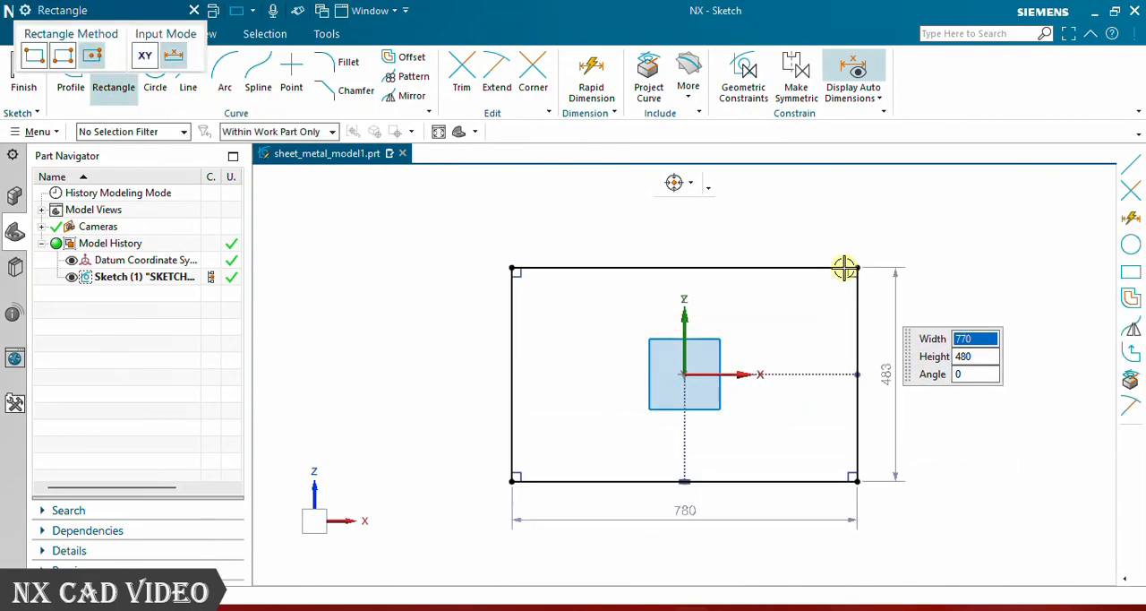
click(857, 268)
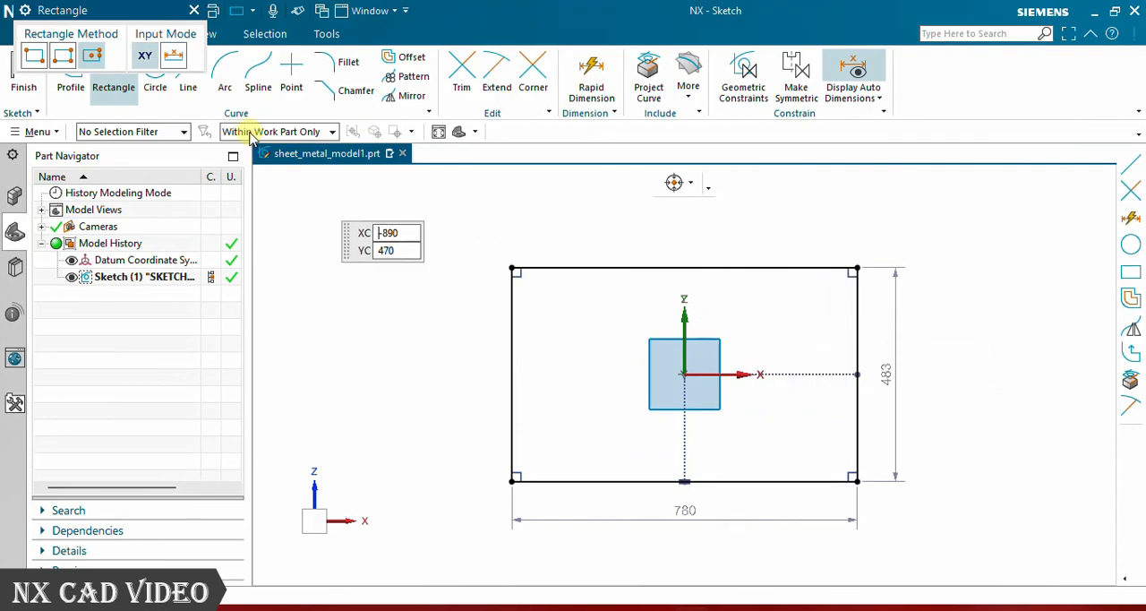
click(192, 13)
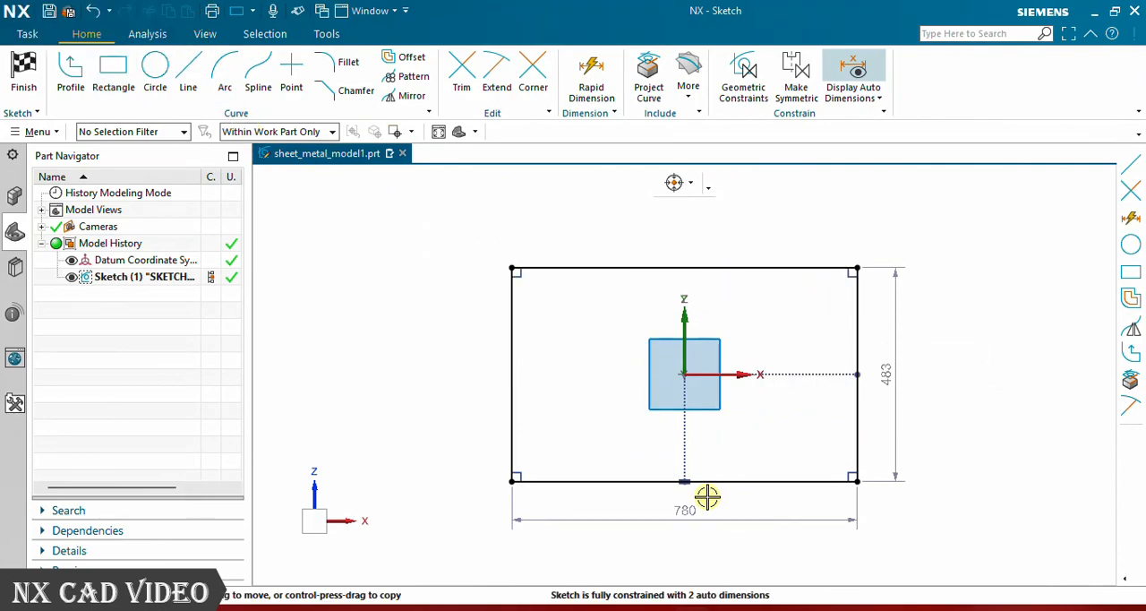
click(24, 72)
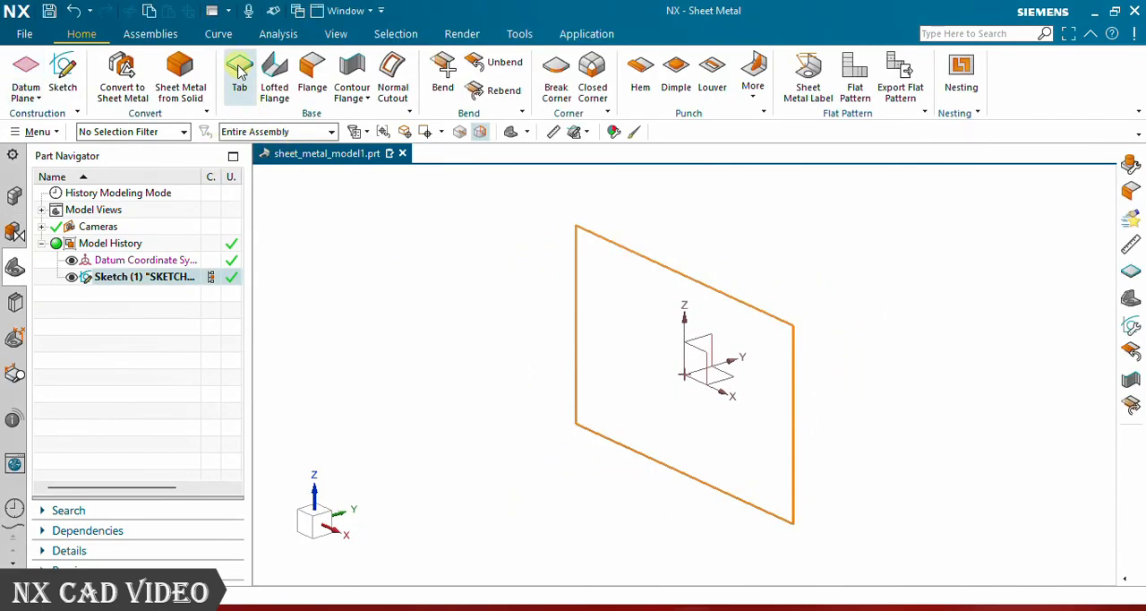
- Create a base Tab 3 mm thick from the rectangle sketch
click(239, 75)
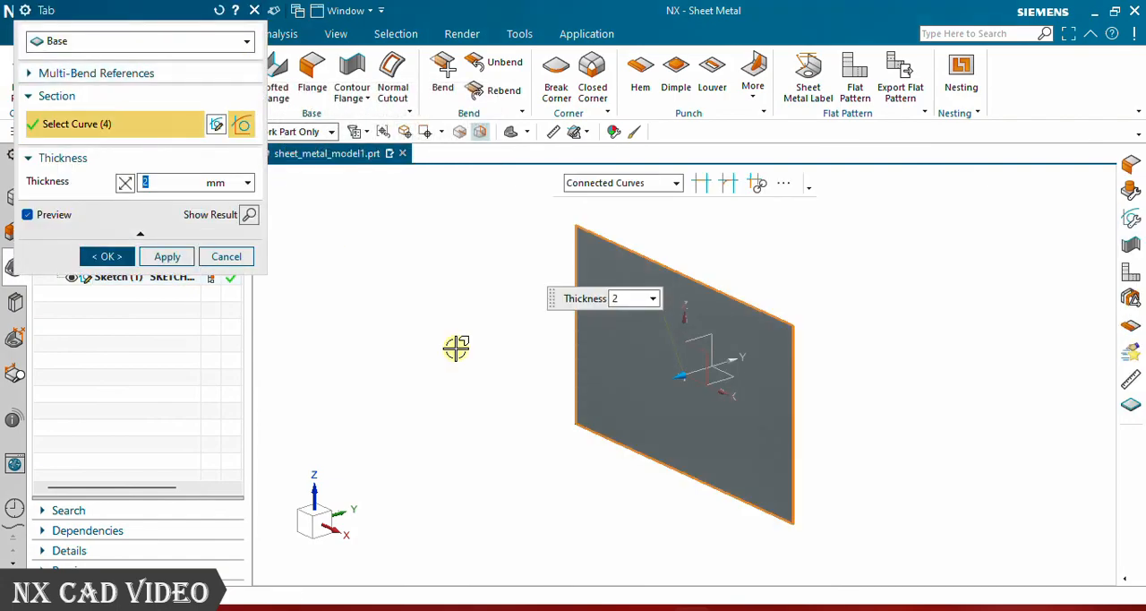
scroll(632, 427, up, 3)
scroll(646, 436, down, 2)
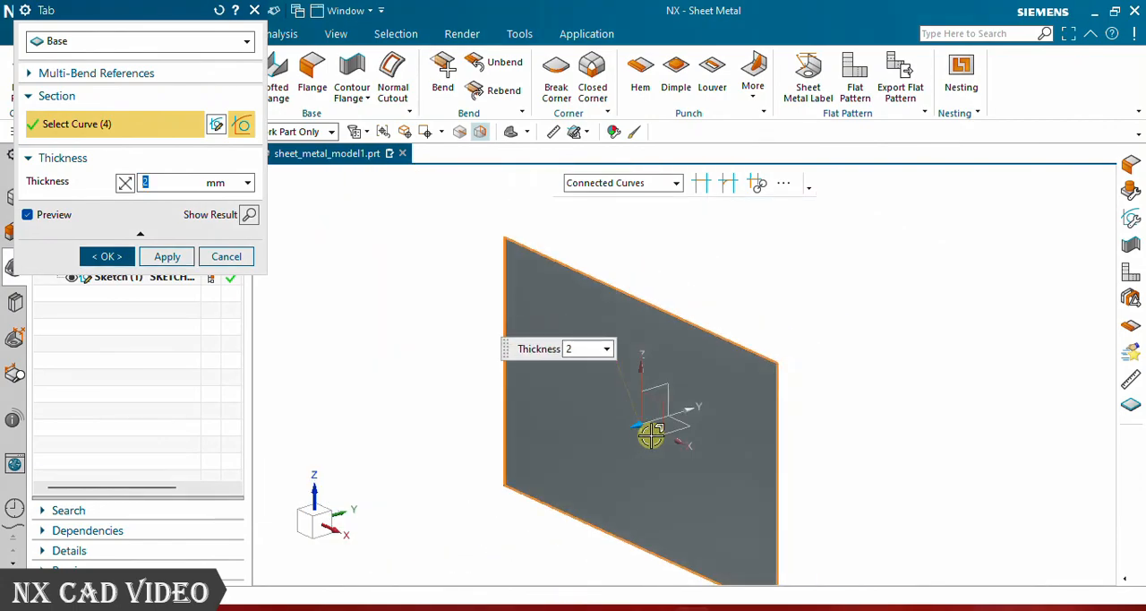
middle_drag(889, 433, 793, 413)
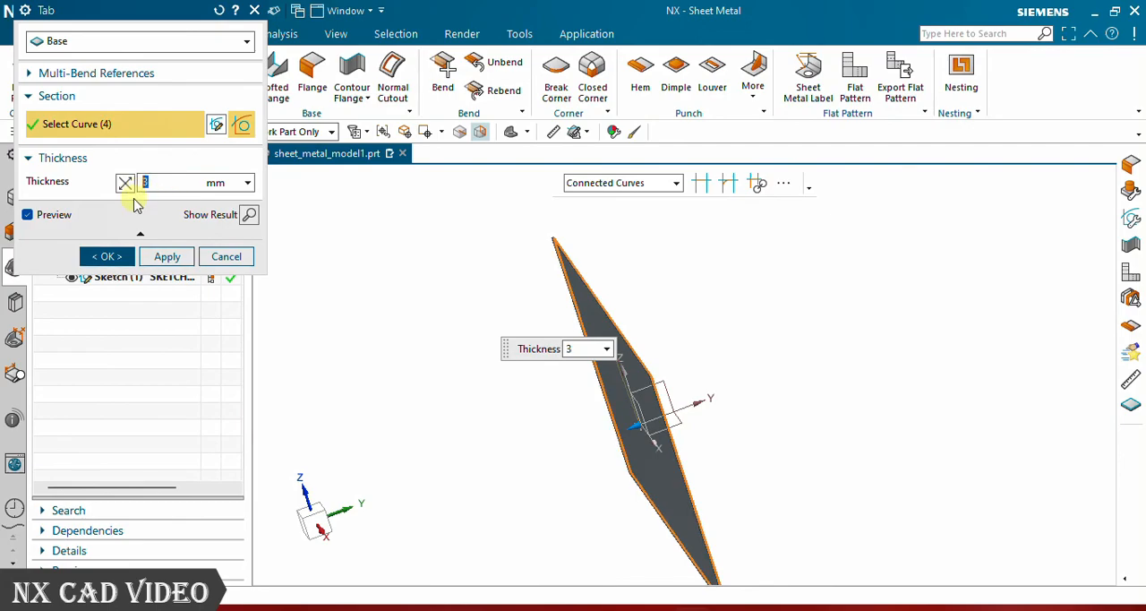
click(160, 256)
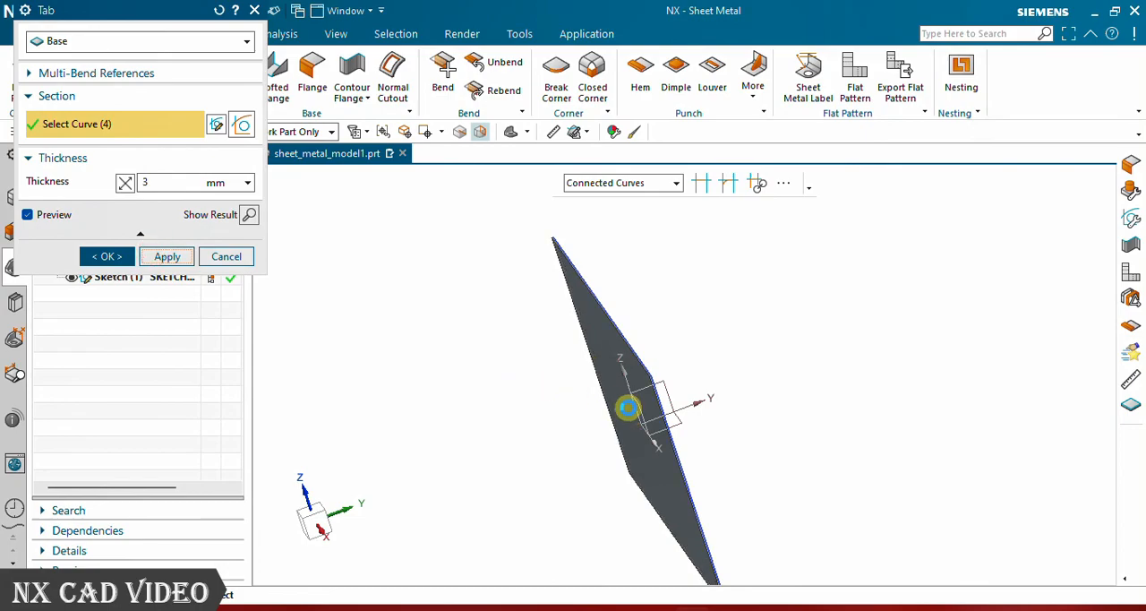
scroll(631, 403, up, 5)
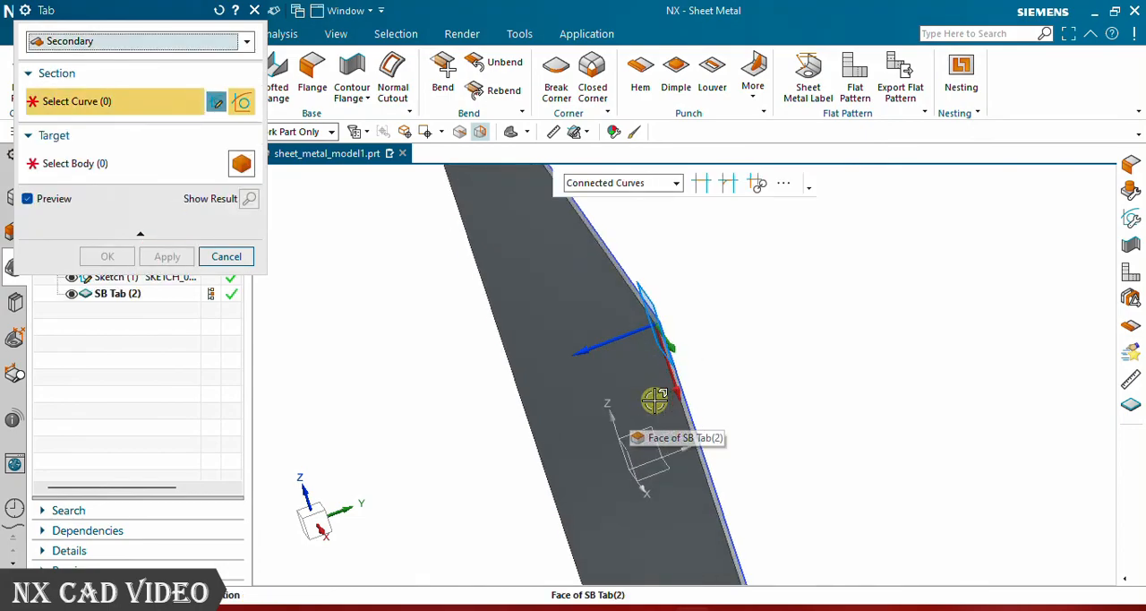
middle_drag(655, 394, 616, 390)
scroll(563, 355, down, 2)
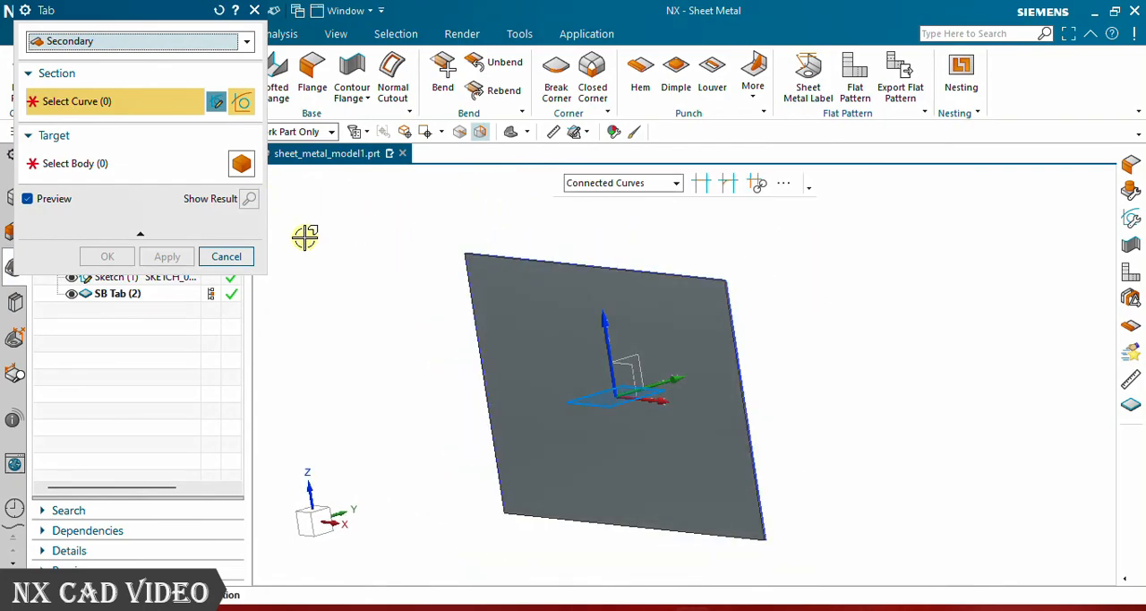
click(246, 42)
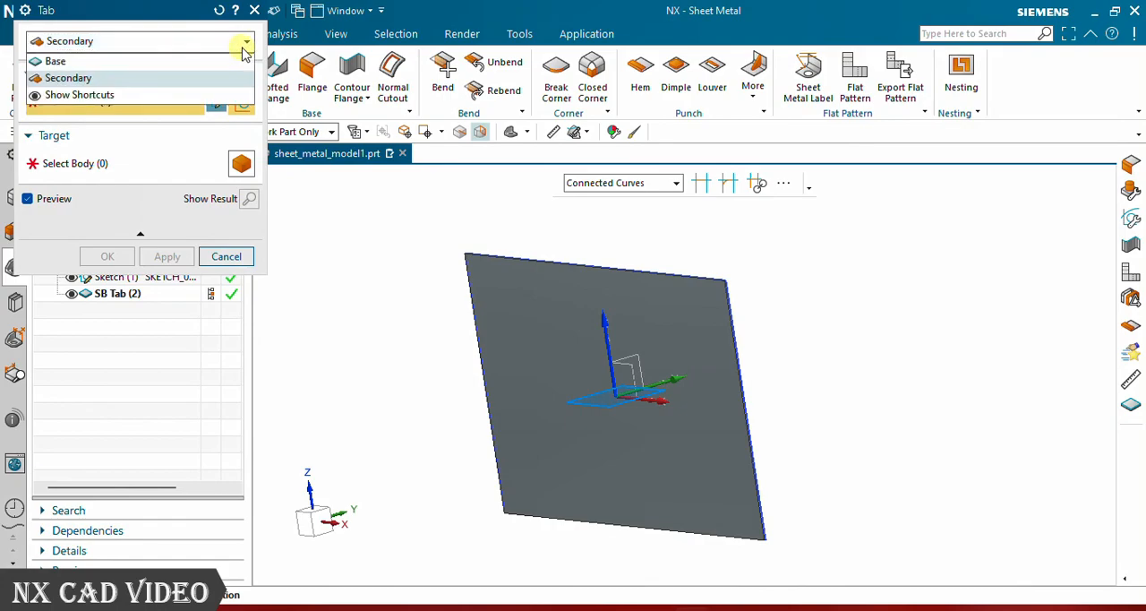
click(238, 259)
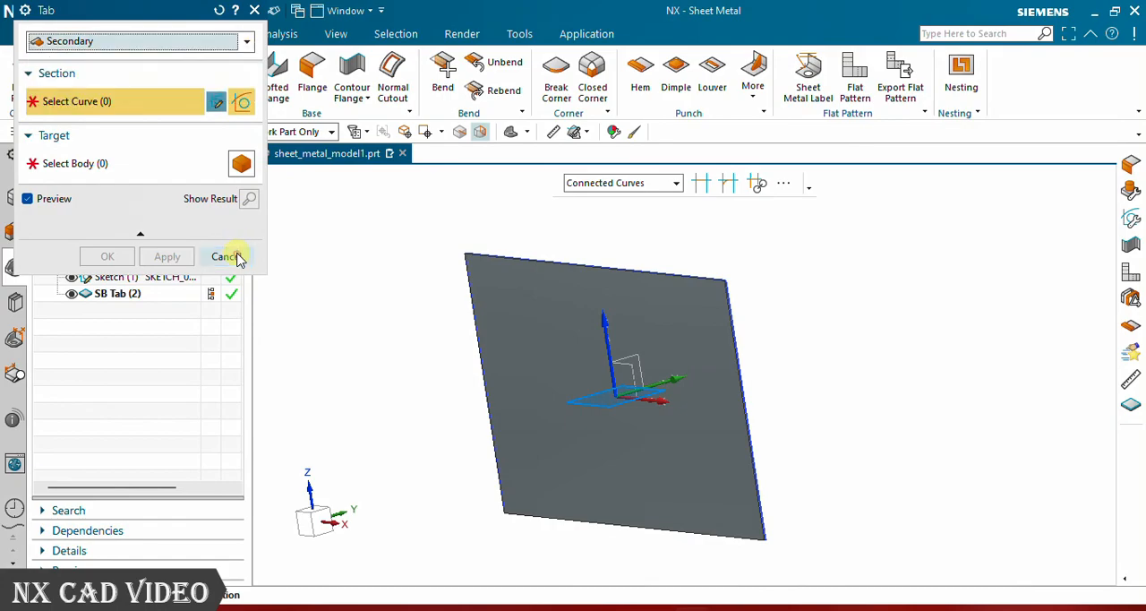
click(236, 257)
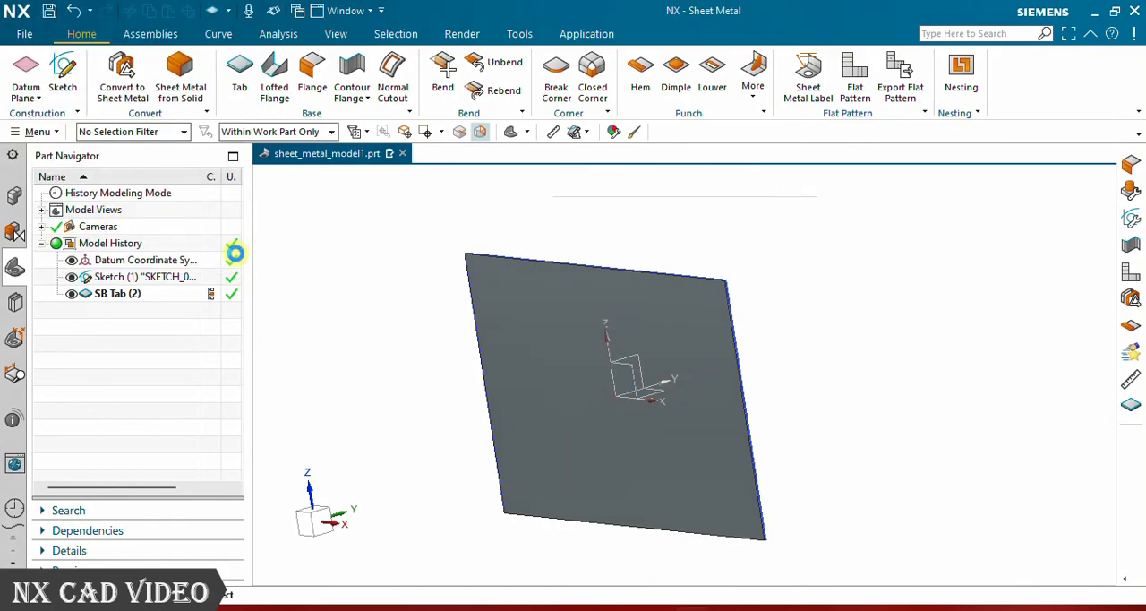
- Edit the tab feature and reverse its thickness direction
double_click(112, 300)
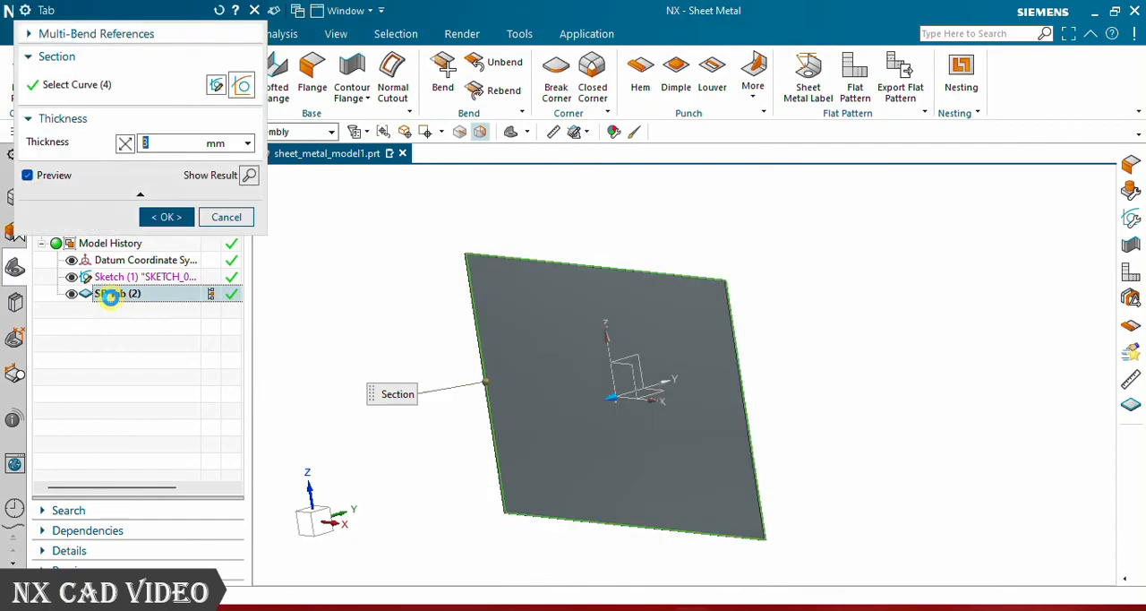
middle_drag(423, 301, 383, 348)
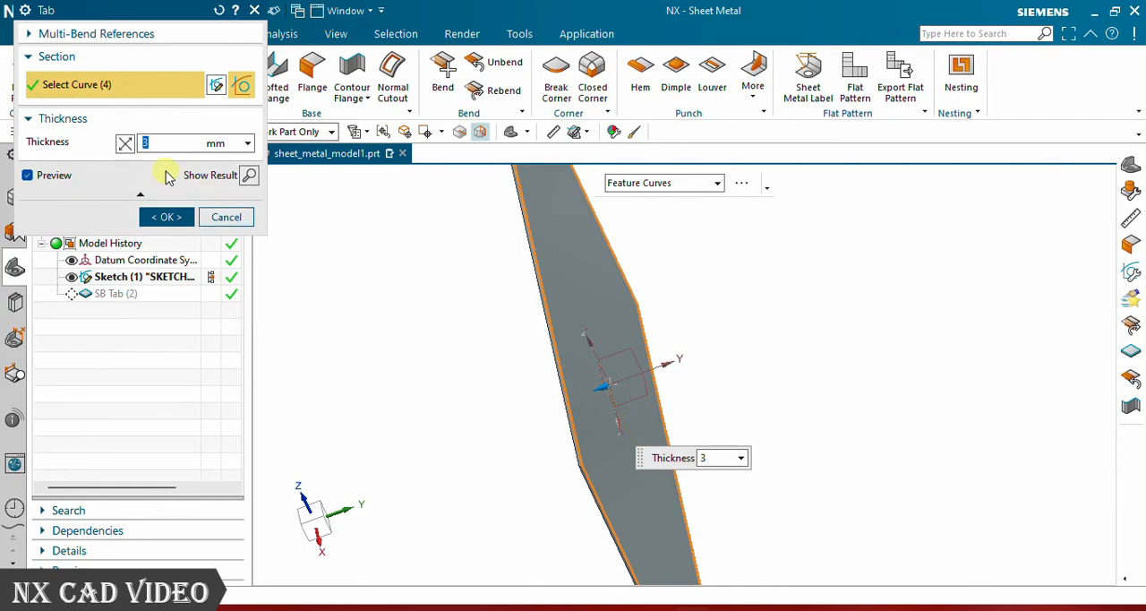
click(125, 144)
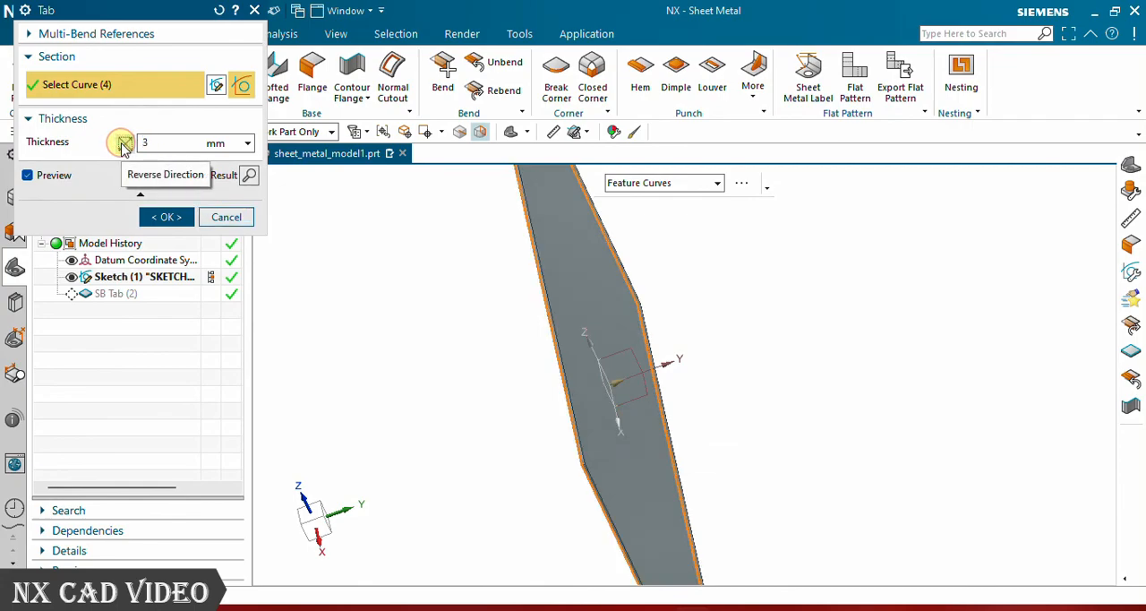
scroll(605, 380, down, 4)
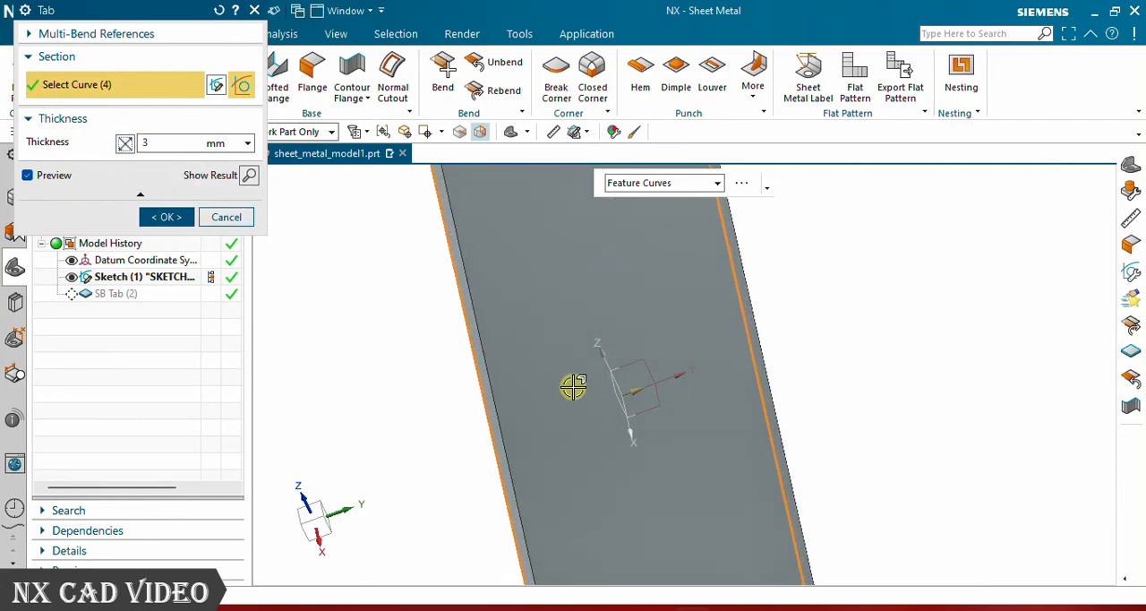
middle_drag(480, 404, 506, 401)
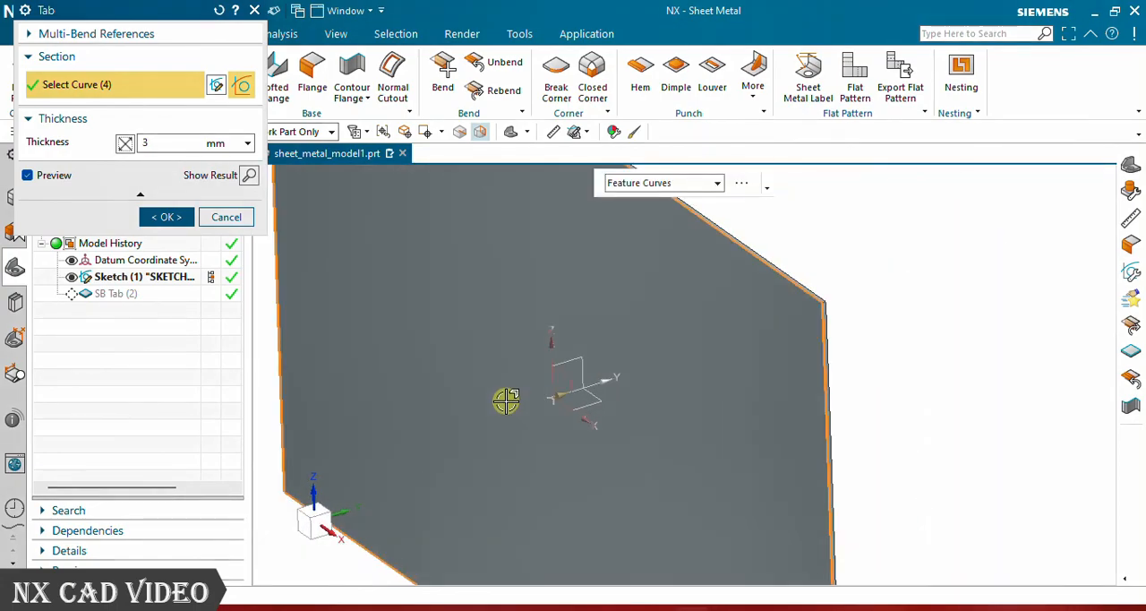
middle_drag(780, 302, 791, 286)
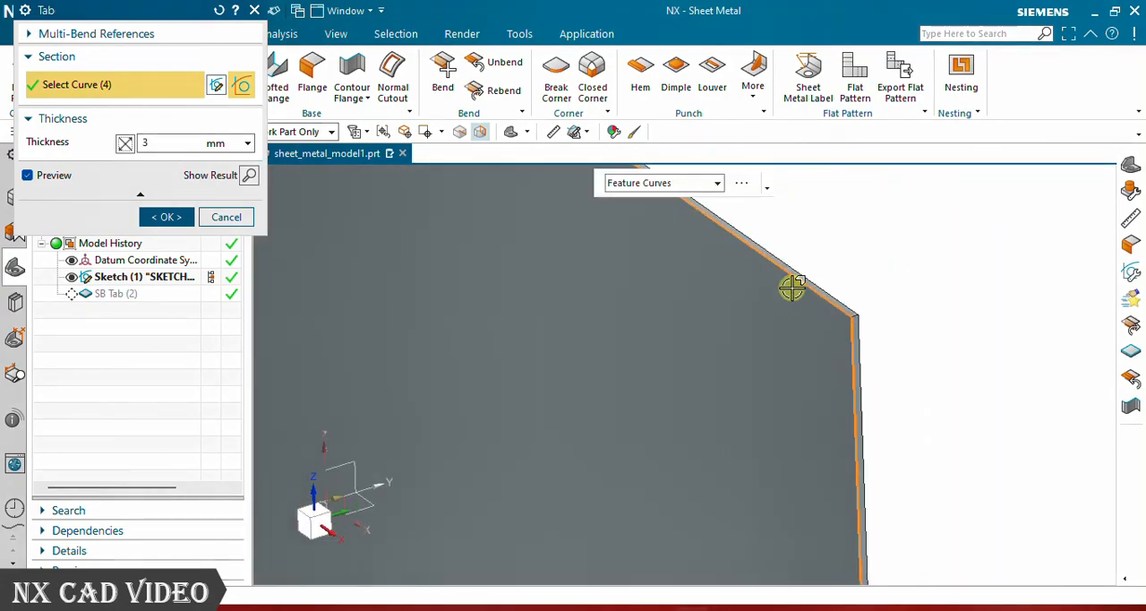
click(126, 144)
mouse_move(824, 308)
middle_down()
mouse_move(873, 313)
mouse_move(810, 317)
middle_up()
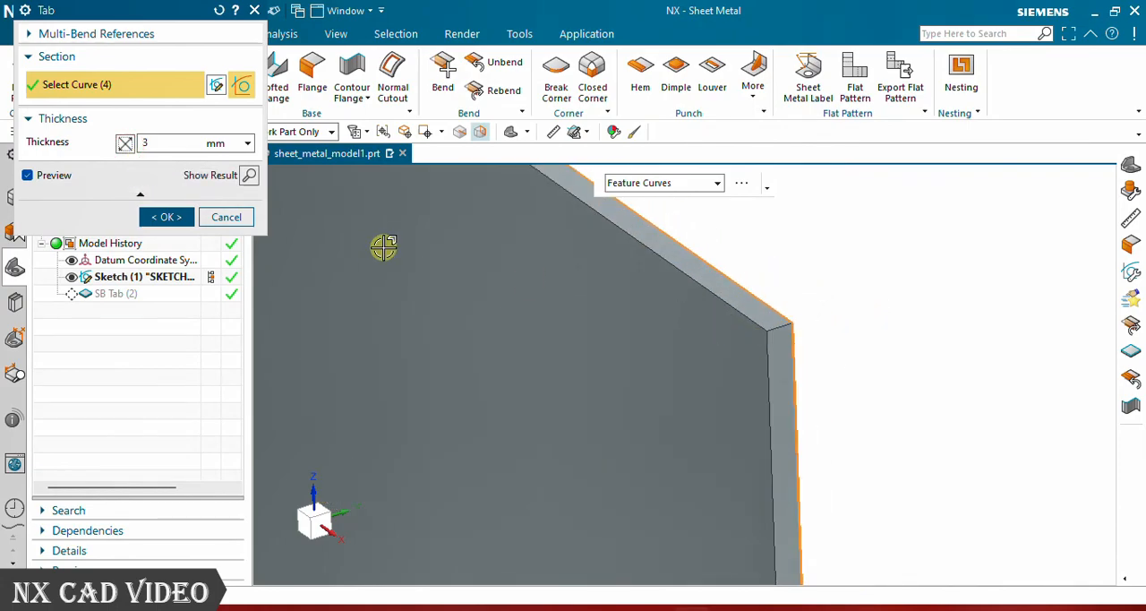
click(126, 144)
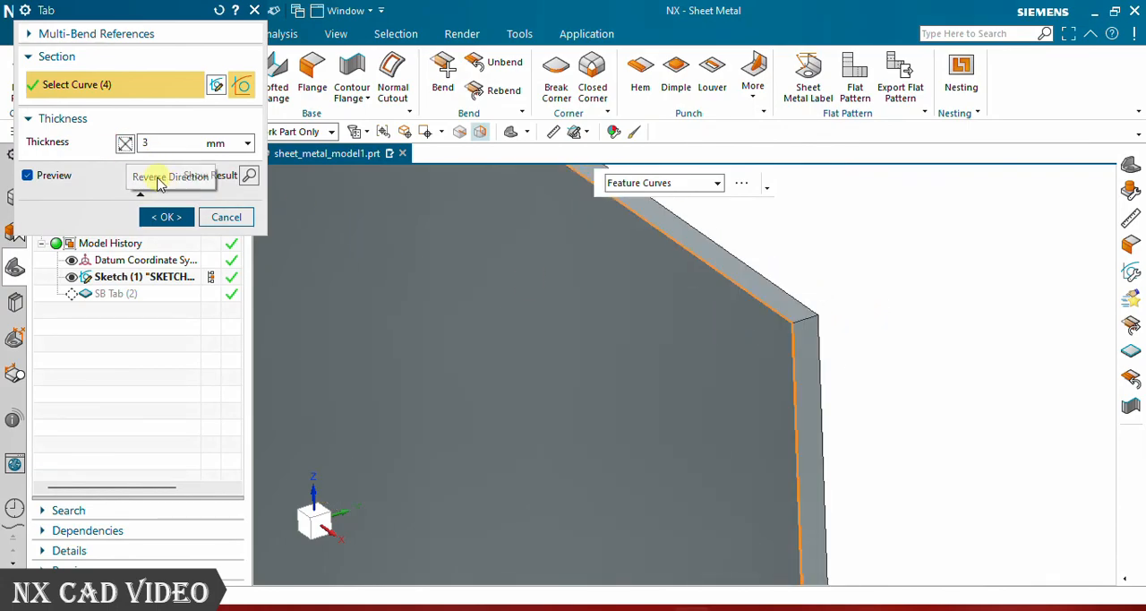
- Set the tab's thickness to 1.2 mm and accept the edit
double_click(164, 149)
text(1)
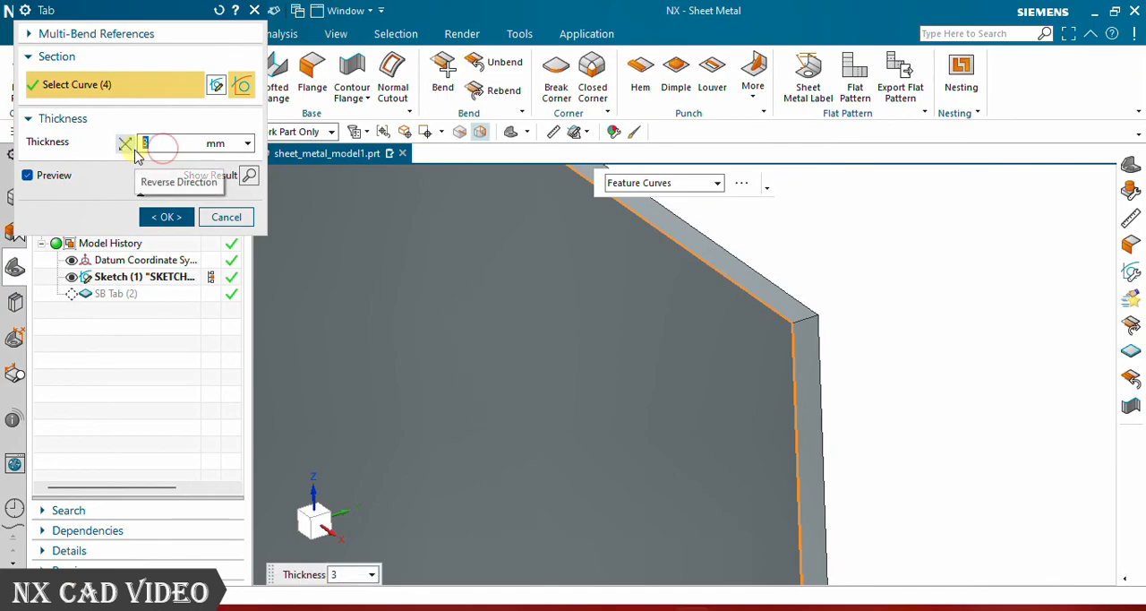
text(.2)
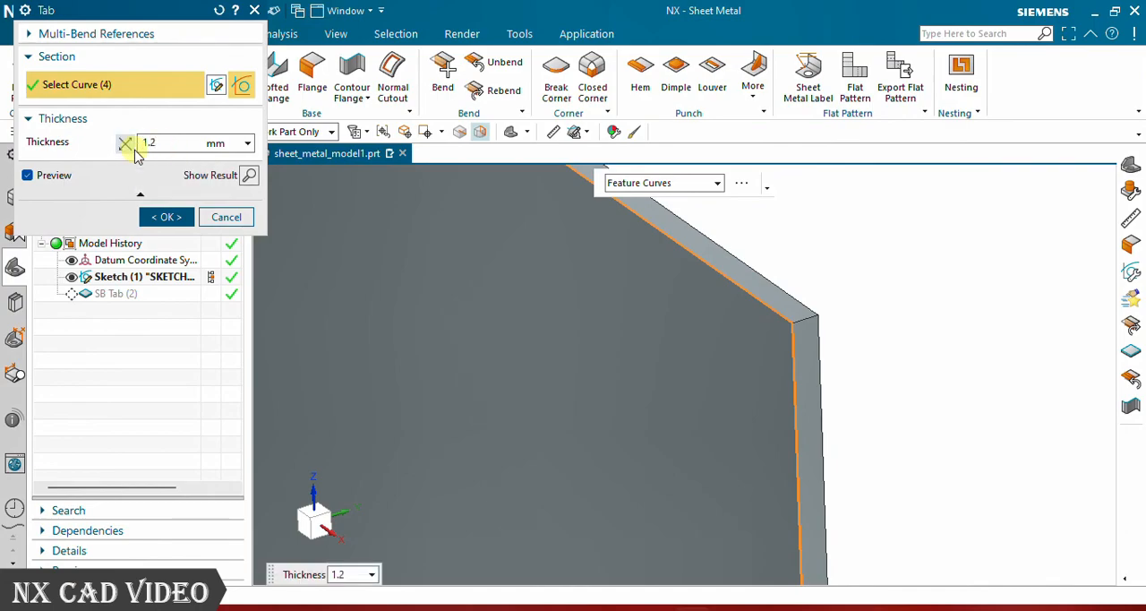
click(165, 216)
scroll(916, 325, down, 4)
scroll(793, 340, down, 5)
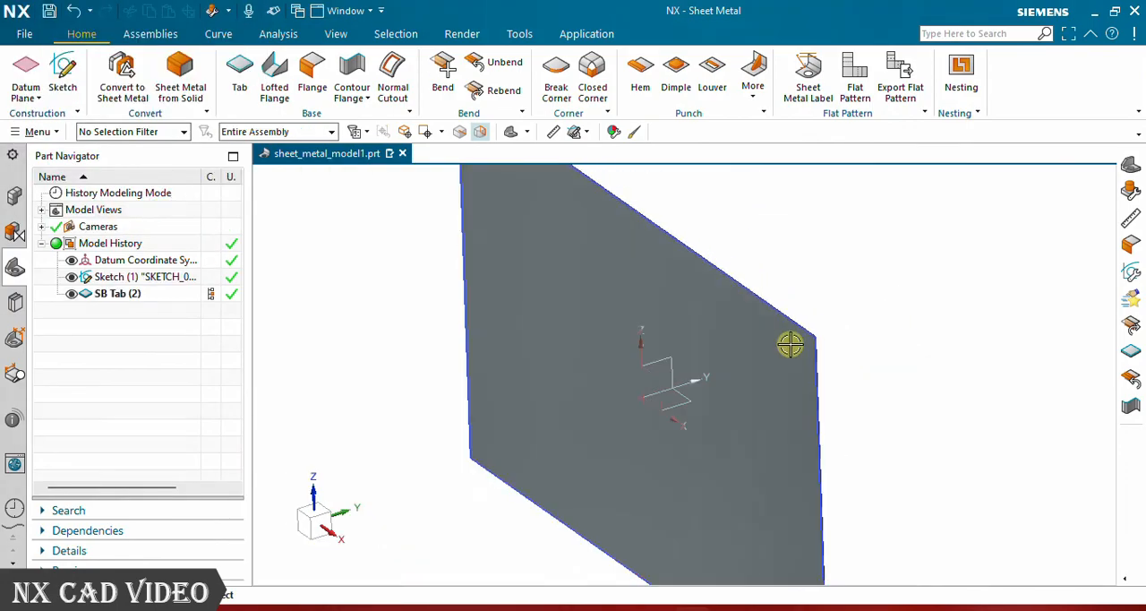
scroll(716, 403, down, 3)
scroll(714, 358, up, 4)
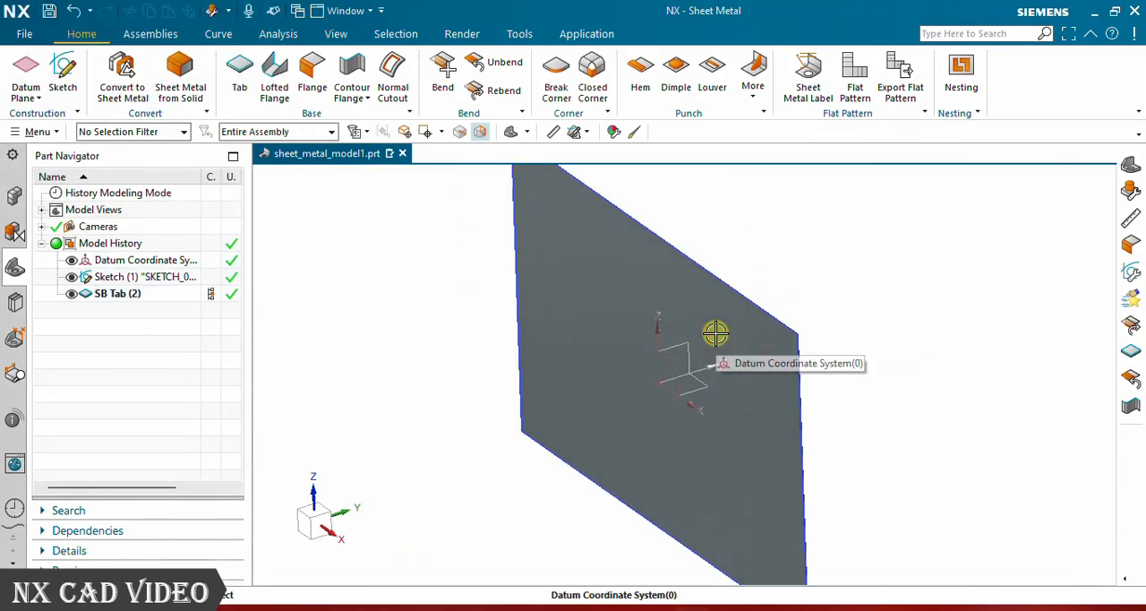
- Hide the rectangular tab and the rectangle sketch it was built from
right_click(106, 300)
click(136, 188)
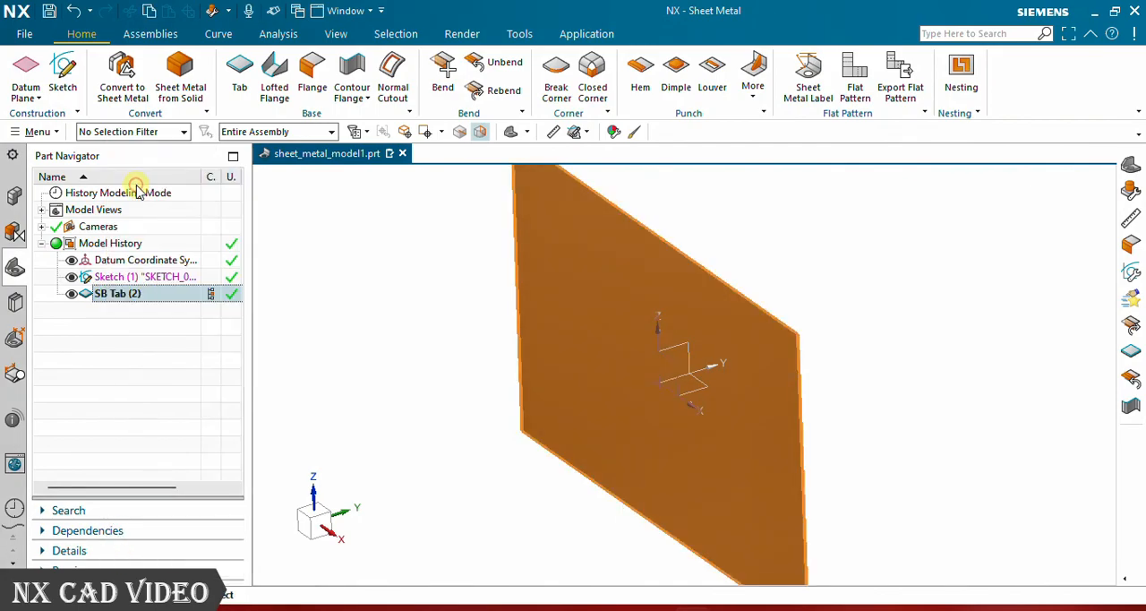
right_click(125, 285)
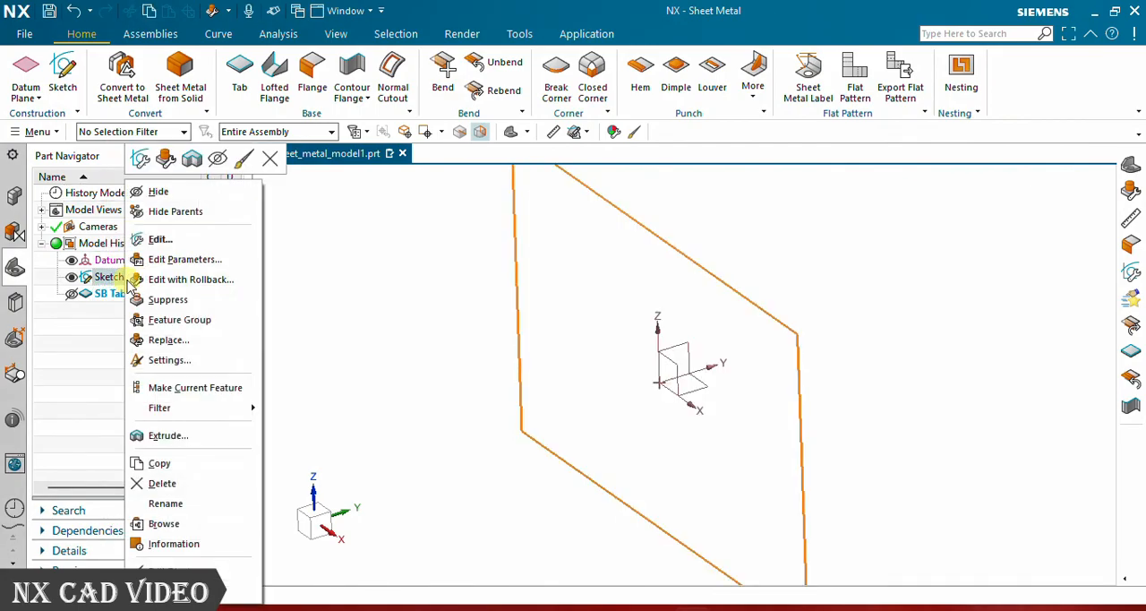
click(170, 195)
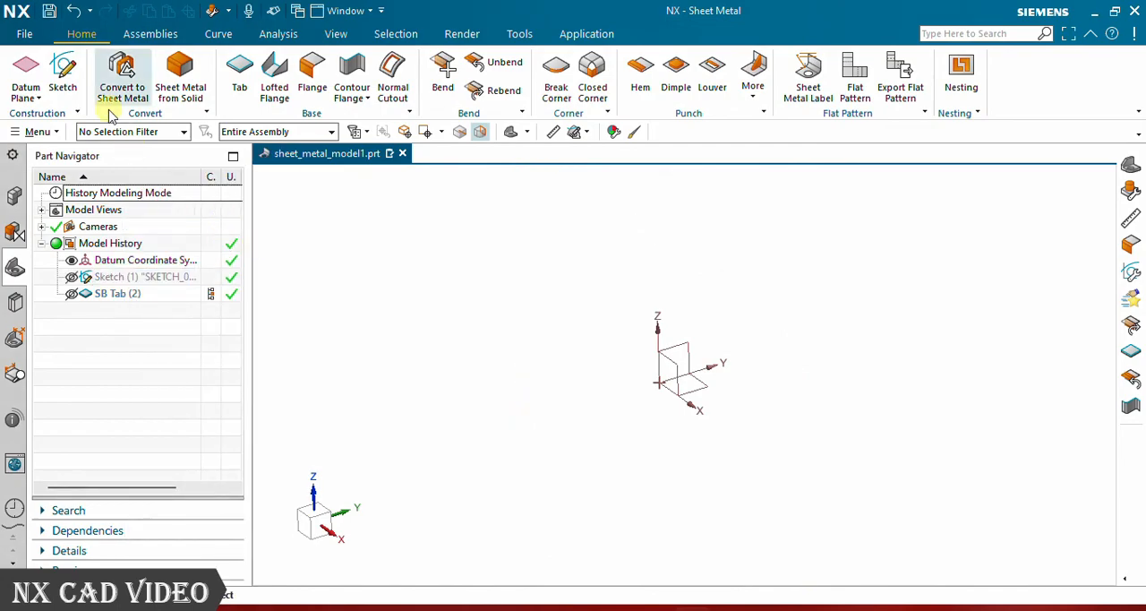
- Sketch a circle about 406 mm in diameter centred on the origin of the XZ plane and finish the sketch
click(62, 72)
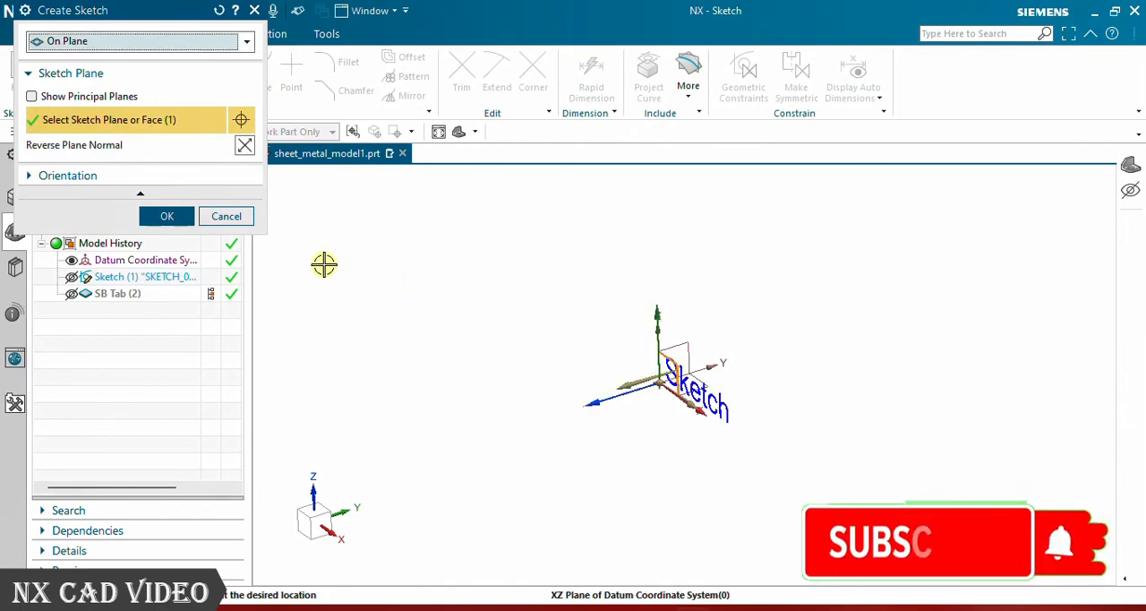
click(167, 216)
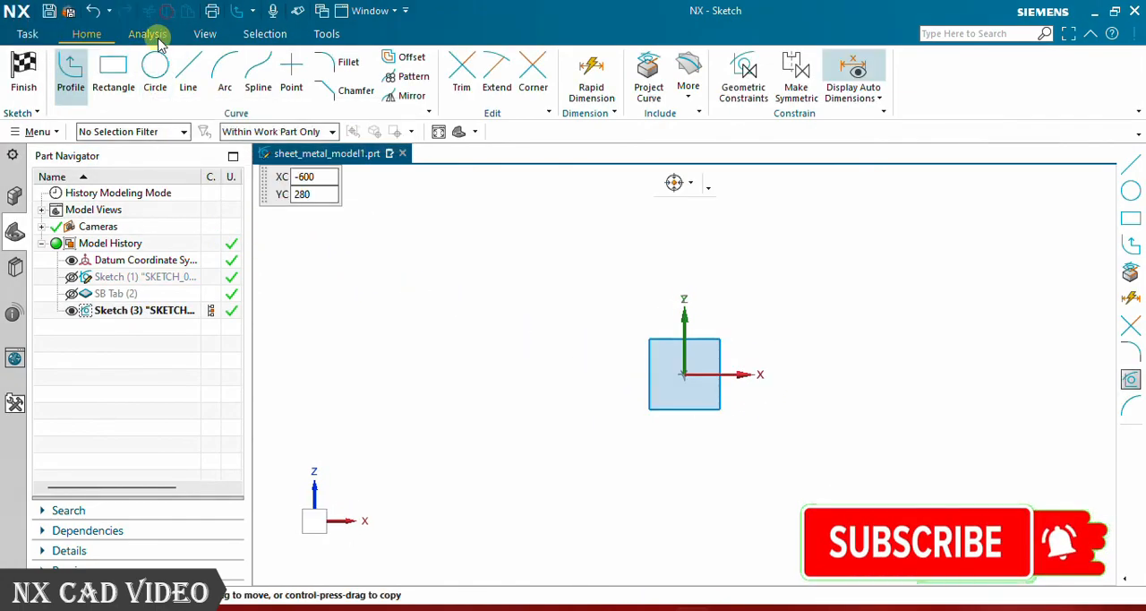
click(155, 67)
click(680, 373)
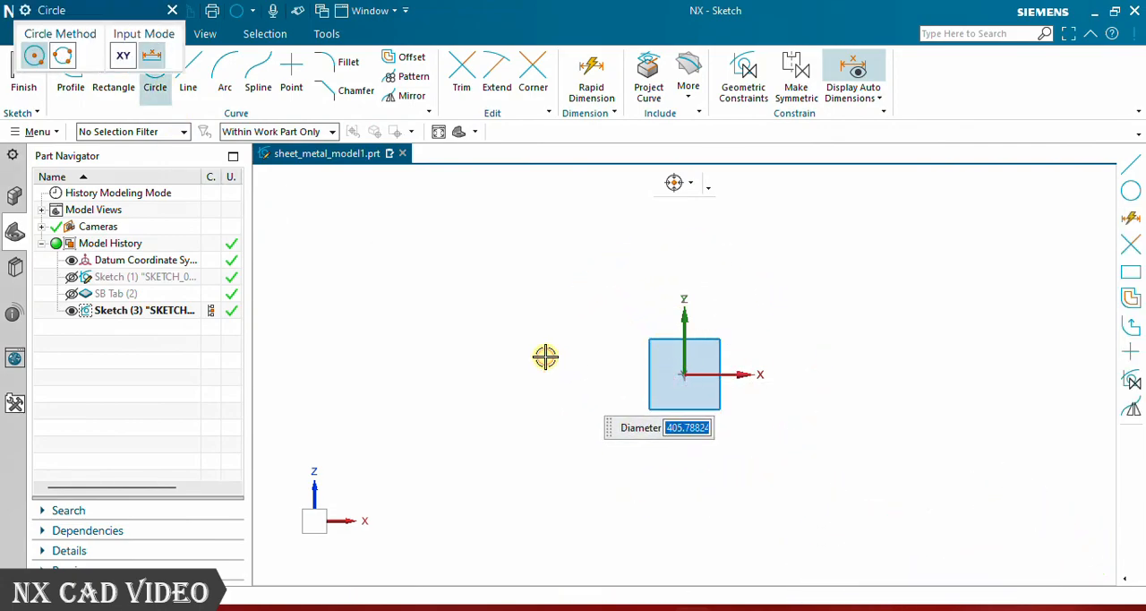
click(545, 357)
click(173, 13)
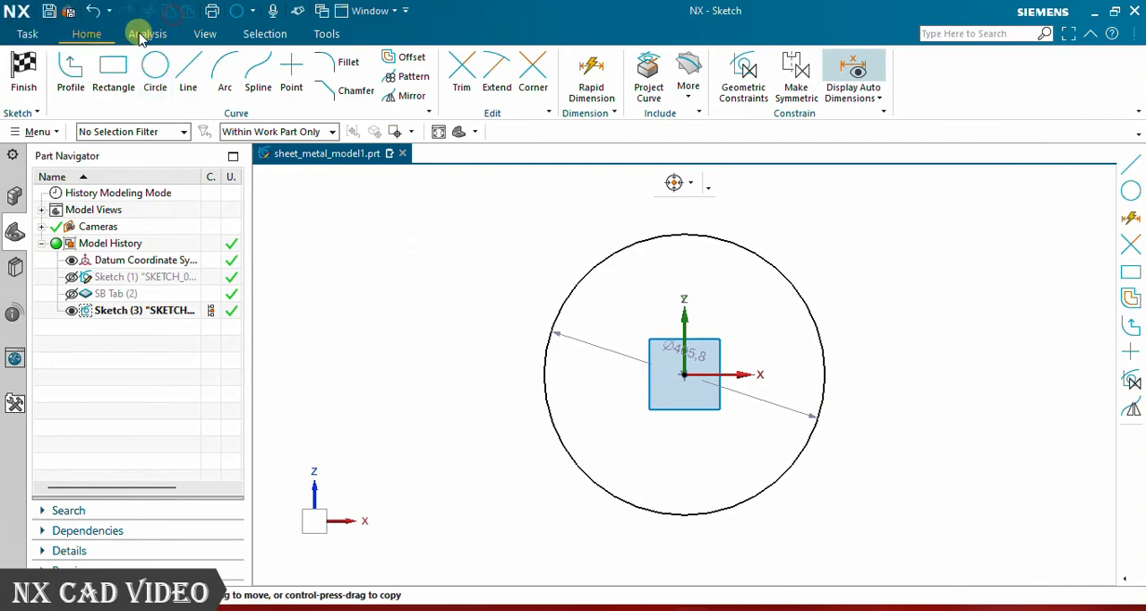
click(25, 61)
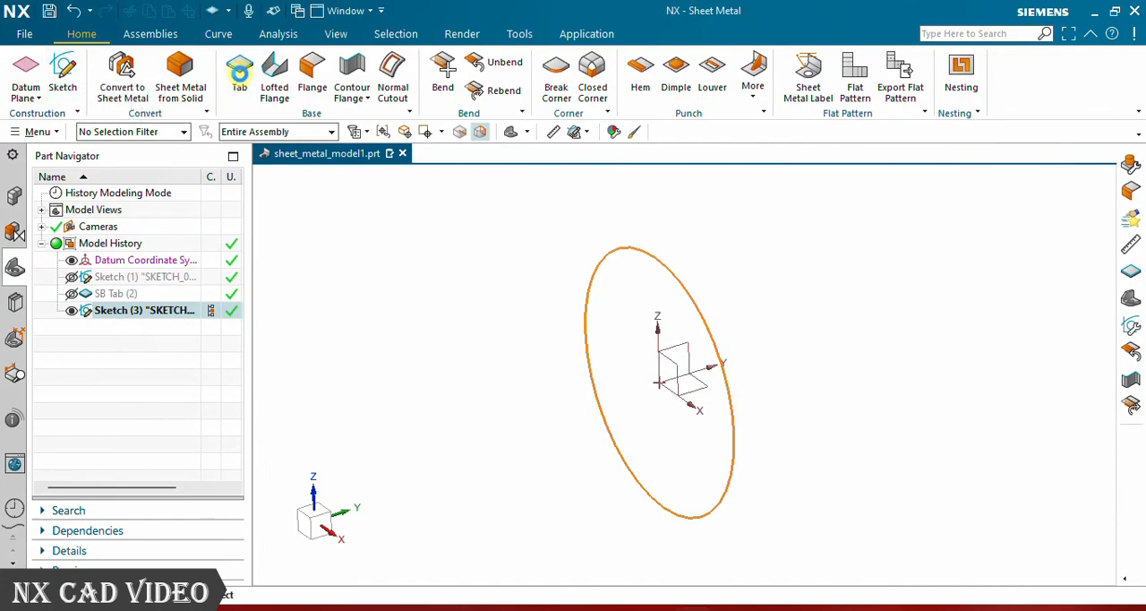
- Create a Base-type Tab 3 mm thick from the circle sketch
click(239, 71)
click(246, 42)
click(185, 61)
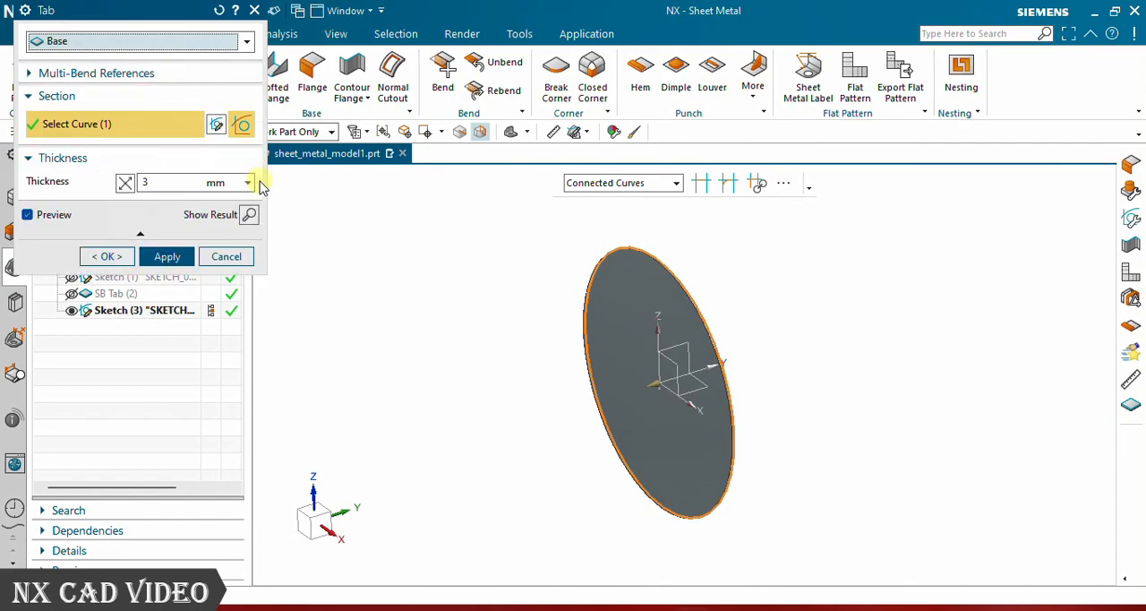
scroll(694, 345, up, 8)
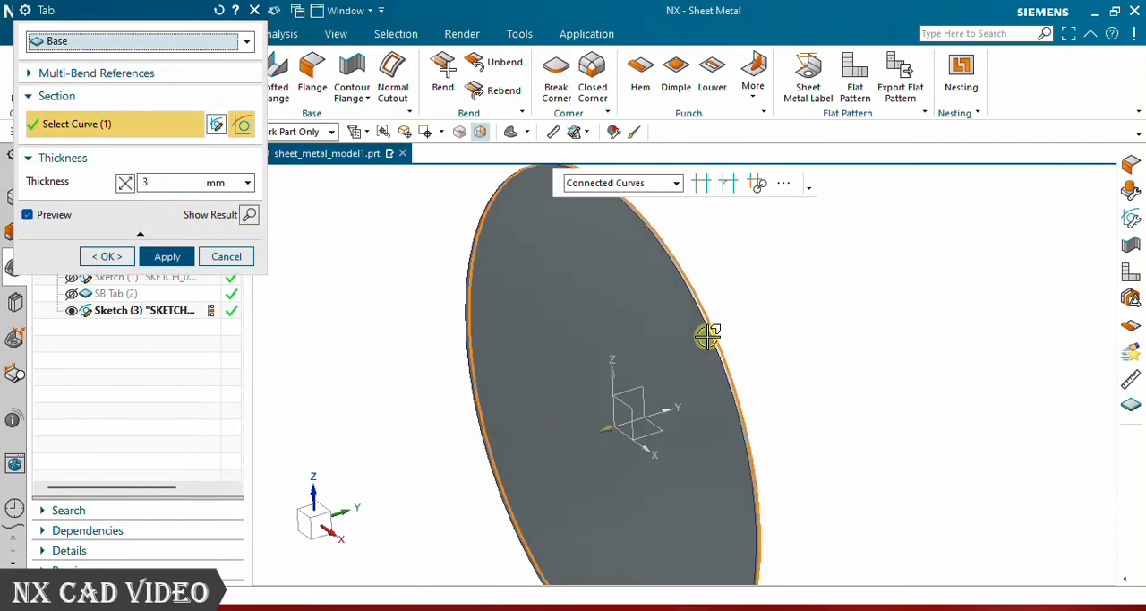
scroll(697, 335, down, 4)
middle_drag(849, 376, 803, 348)
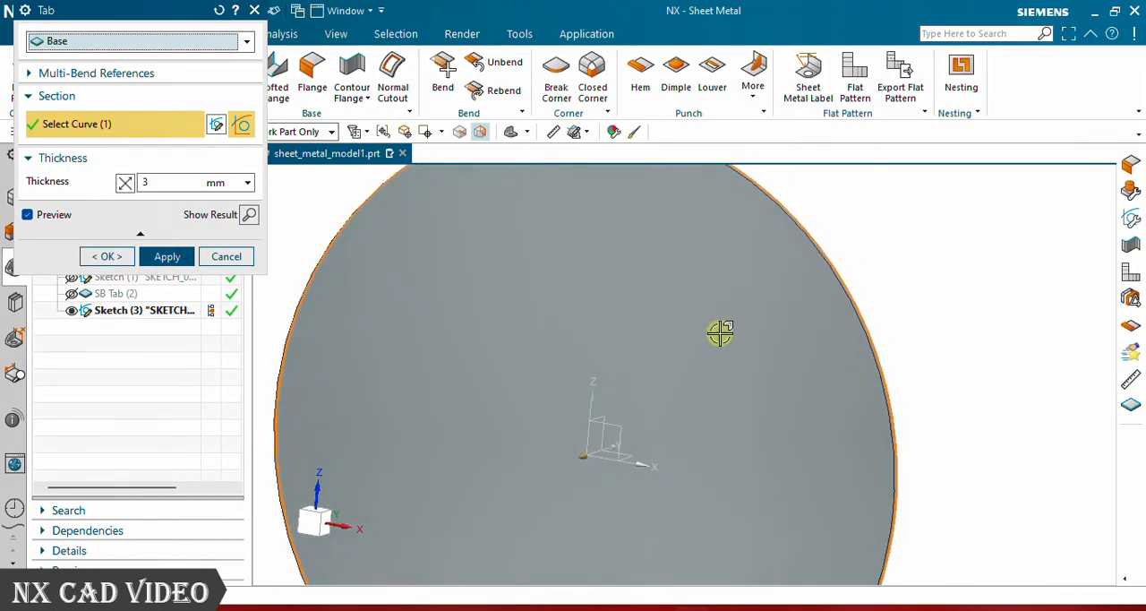
click(127, 257)
- Hide the circular tab and its circle sketch
scroll(678, 320, down, 3)
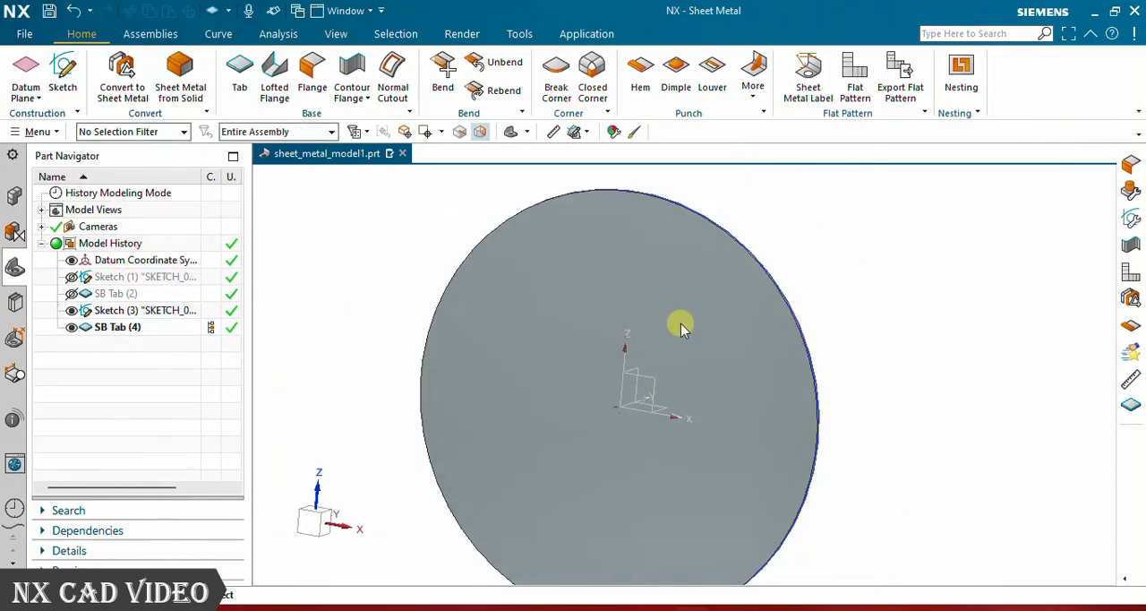
middle_drag(627, 314, 593, 355)
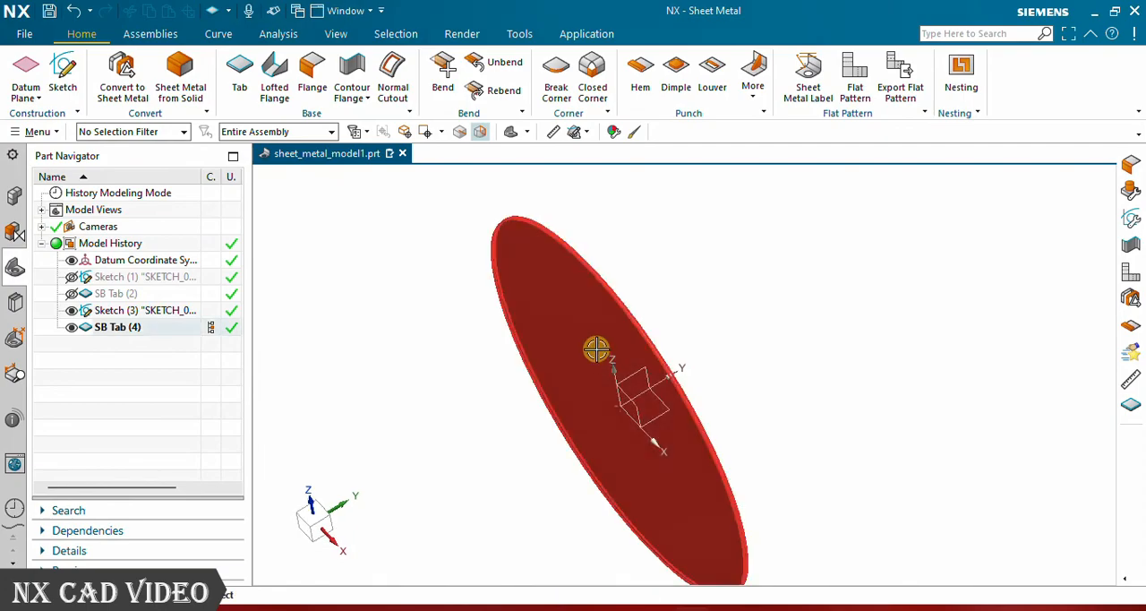
right_click(105, 328)
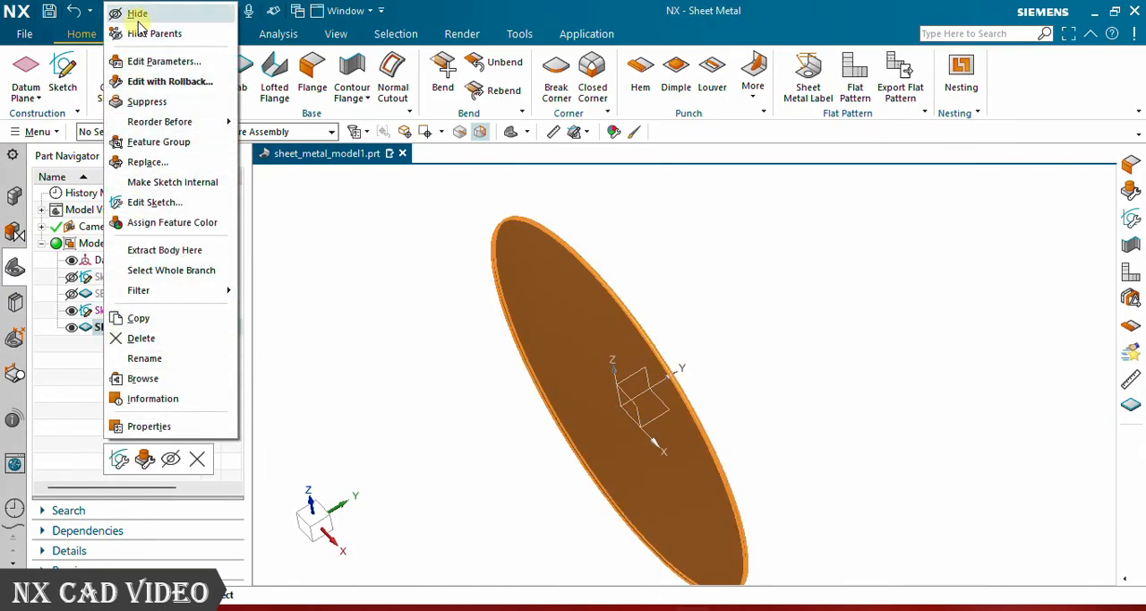
click(137, 15)
right_click(114, 313)
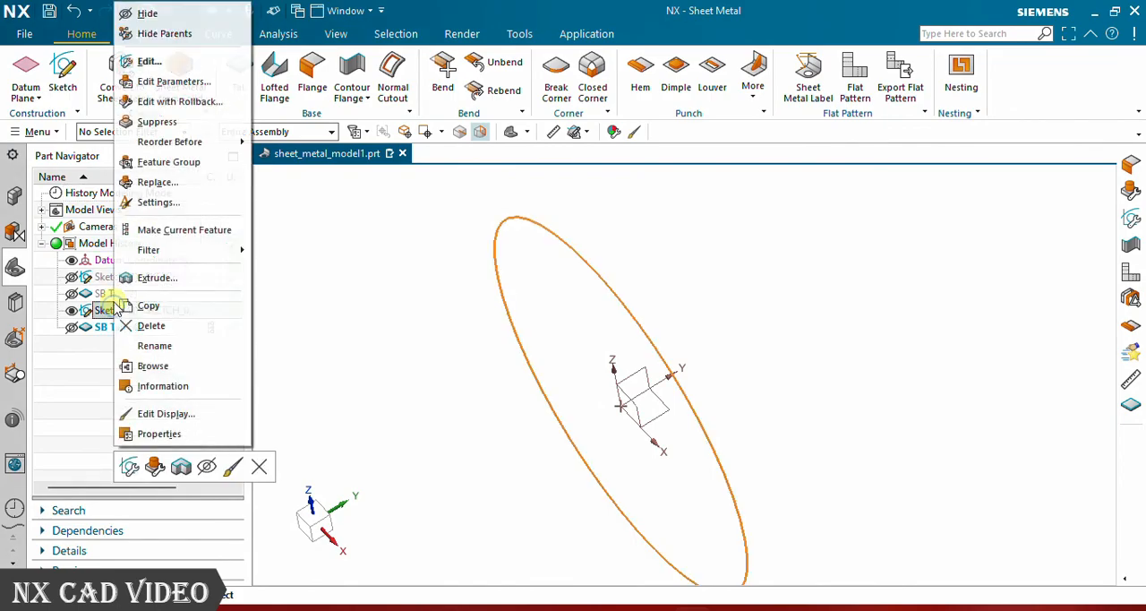
click(161, 15)
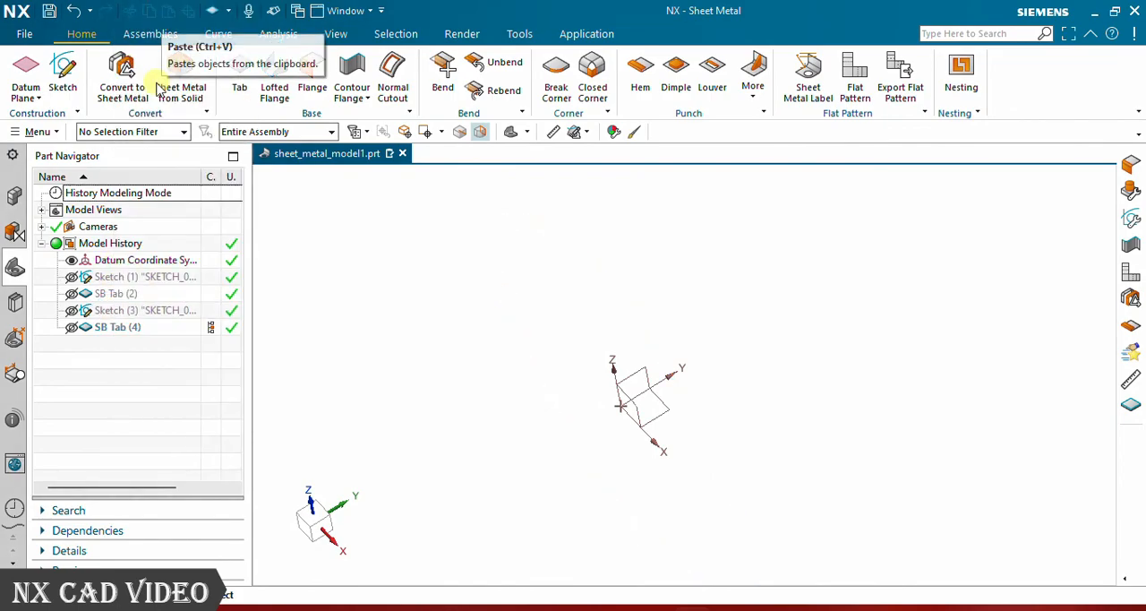
- Sketch a closed five-sided profile on the XY plane with sides of about 125, 85, 105 and 173 mm around the origin, and finish the sketch
click(62, 71)
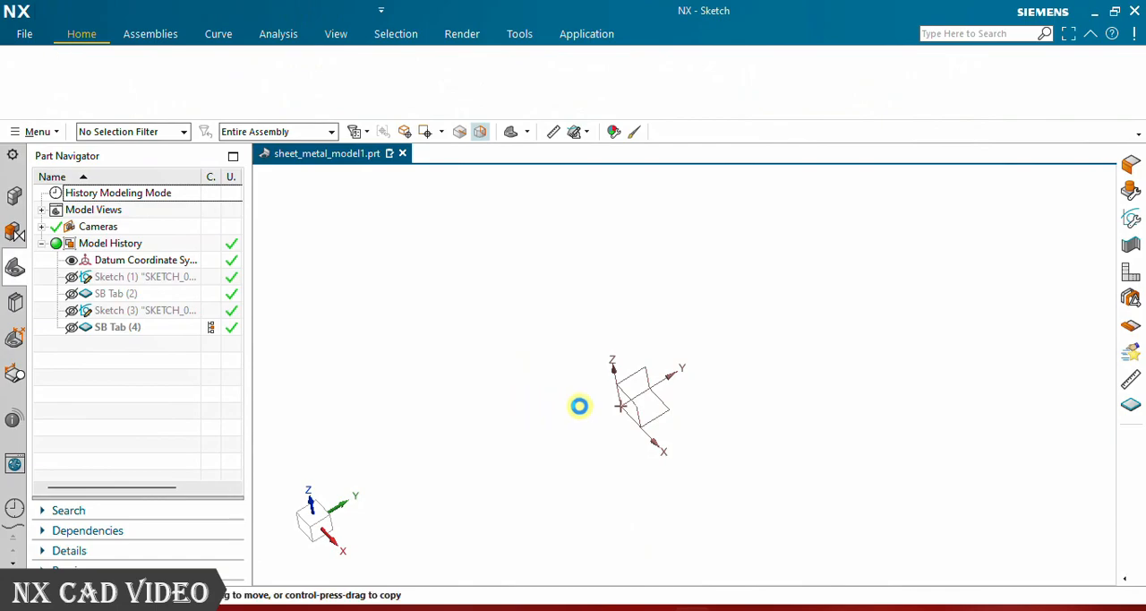
click(654, 408)
click(185, 218)
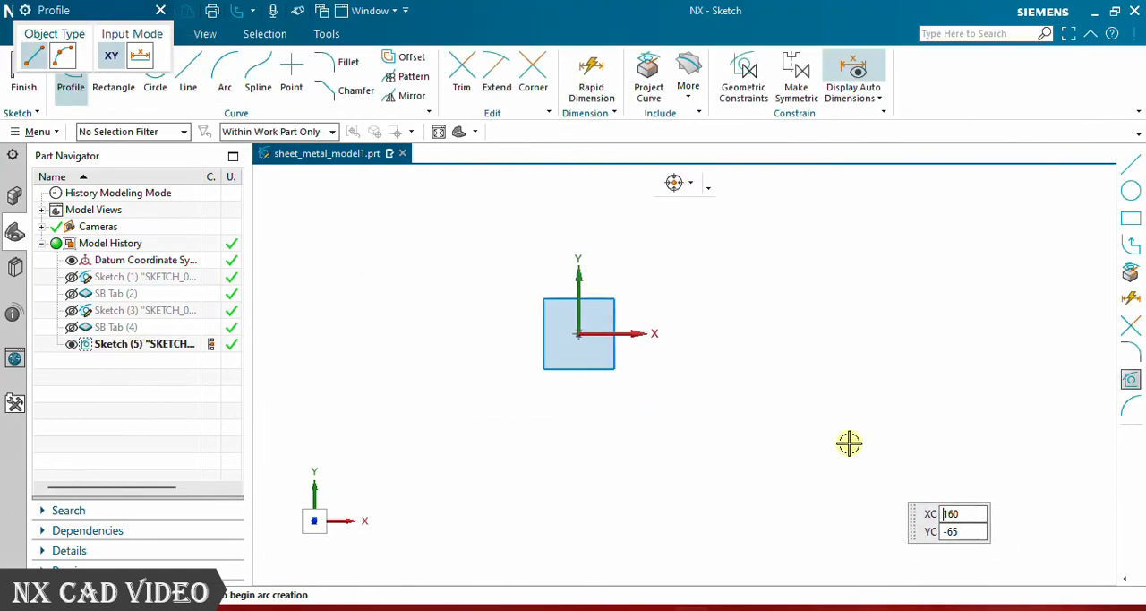
click(503, 209)
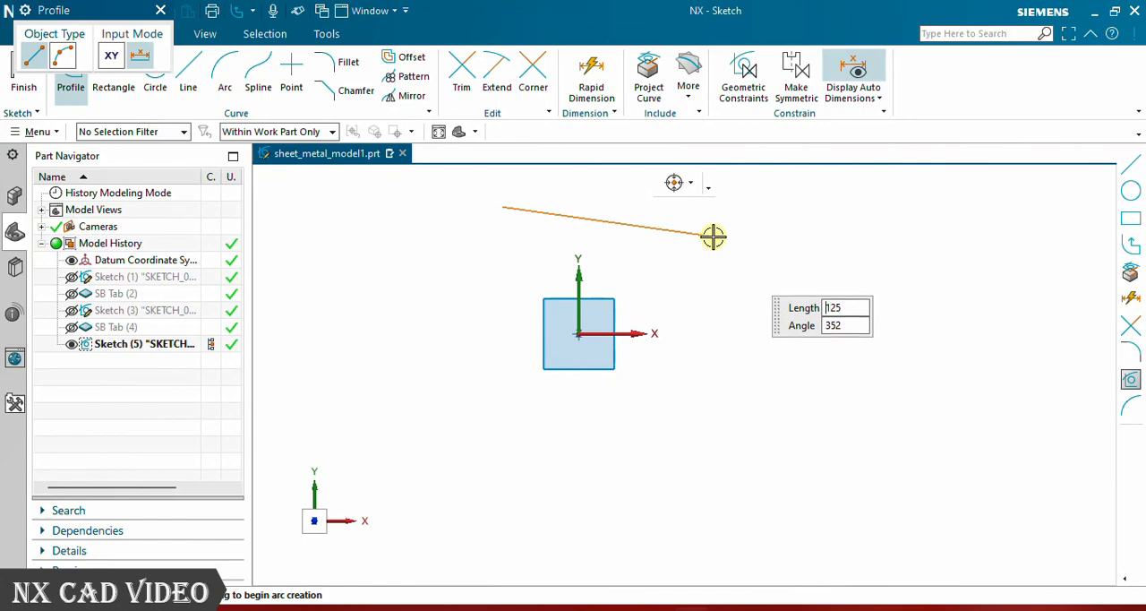
click(713, 236)
click(768, 360)
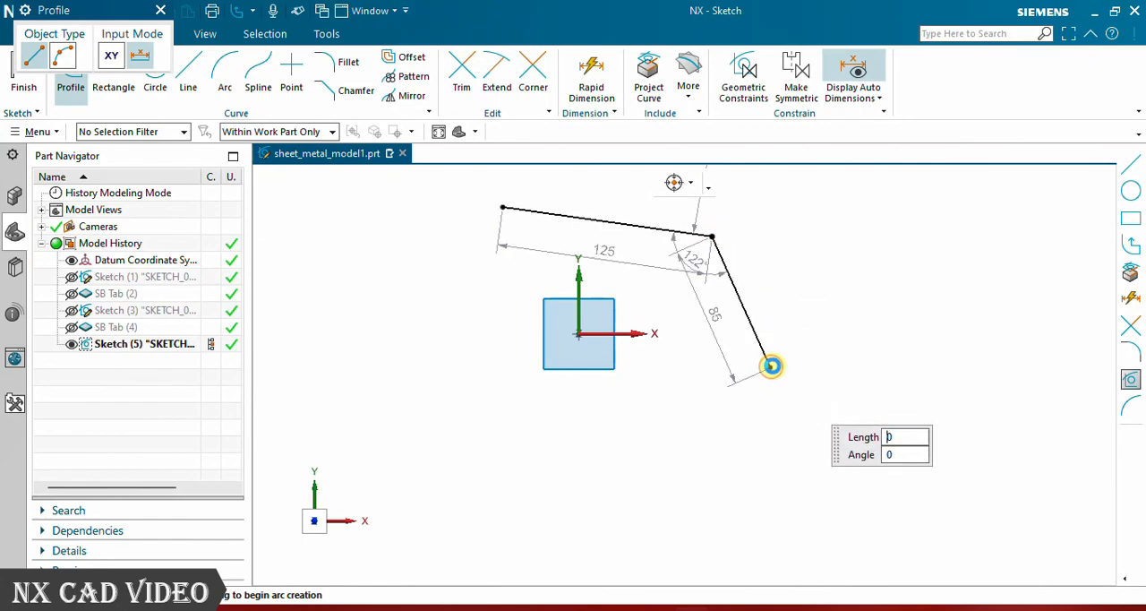
click(644, 492)
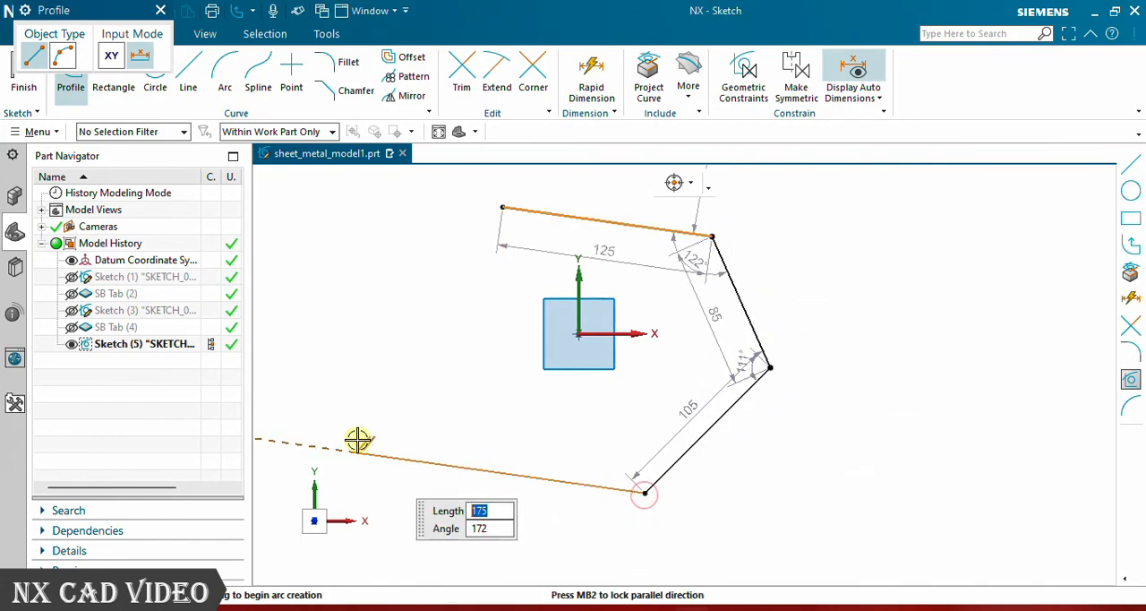
click(356, 452)
click(504, 209)
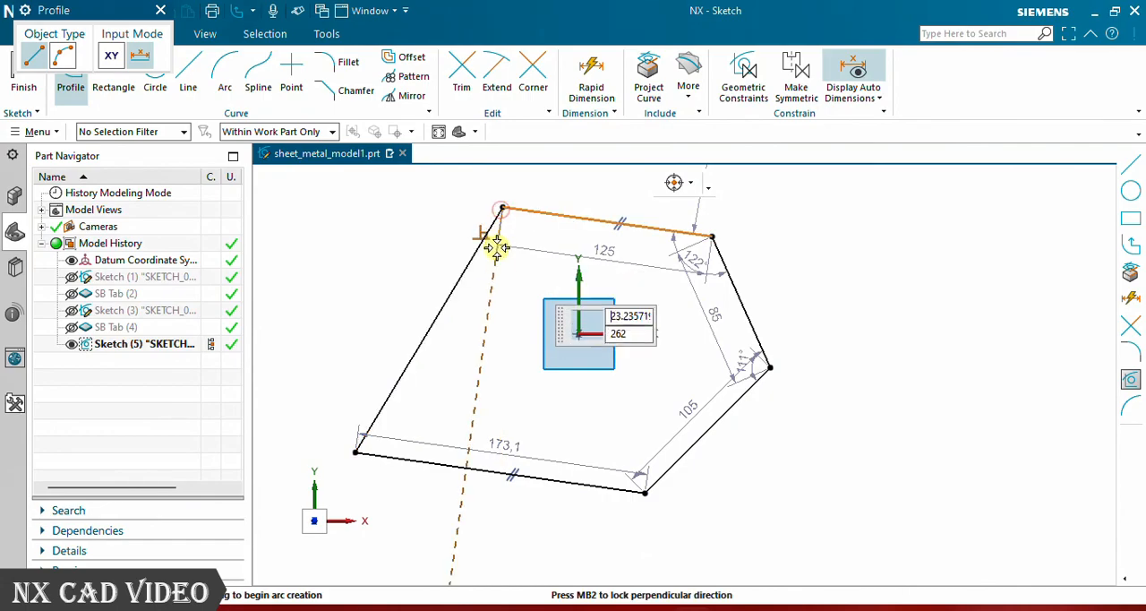
click(161, 10)
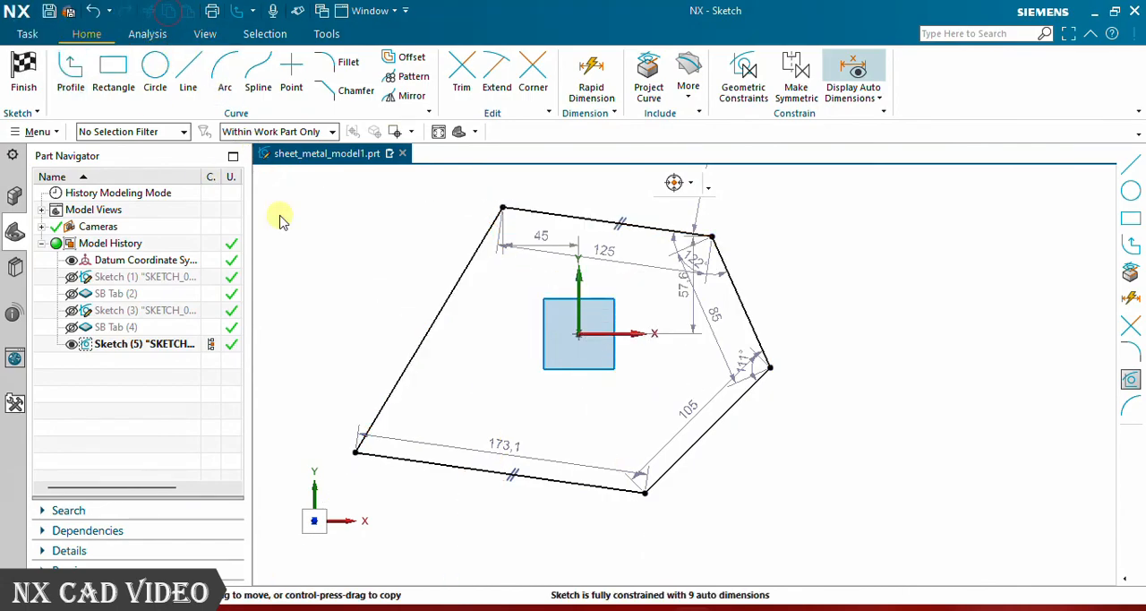
click(23, 74)
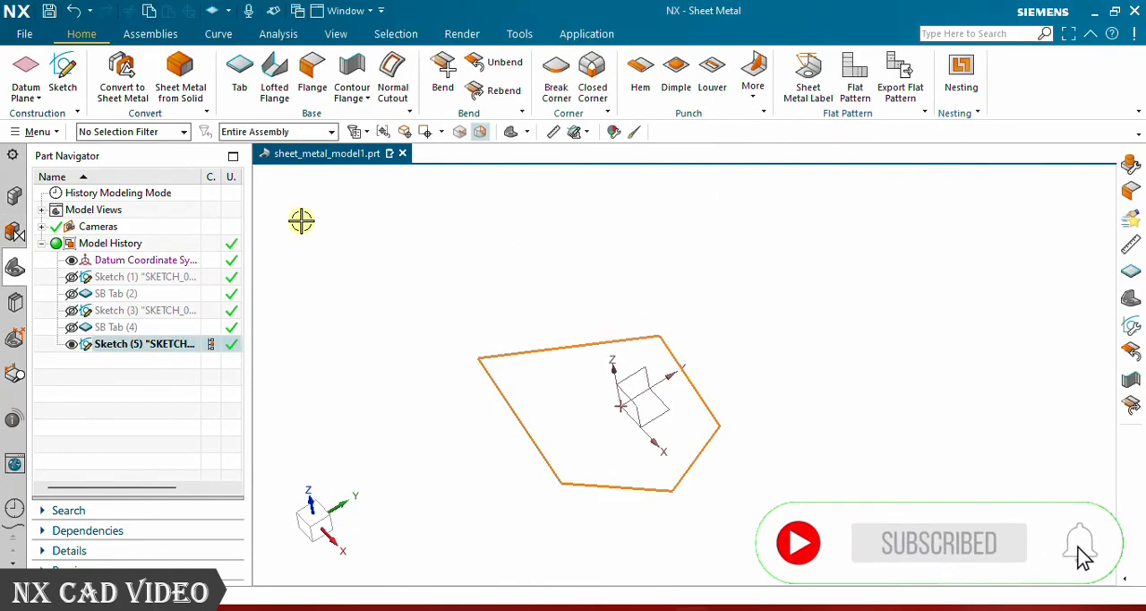
- Start a Base-type Tab from the five-sided sketch and set its thickness to 1.6 mm
click(233, 74)
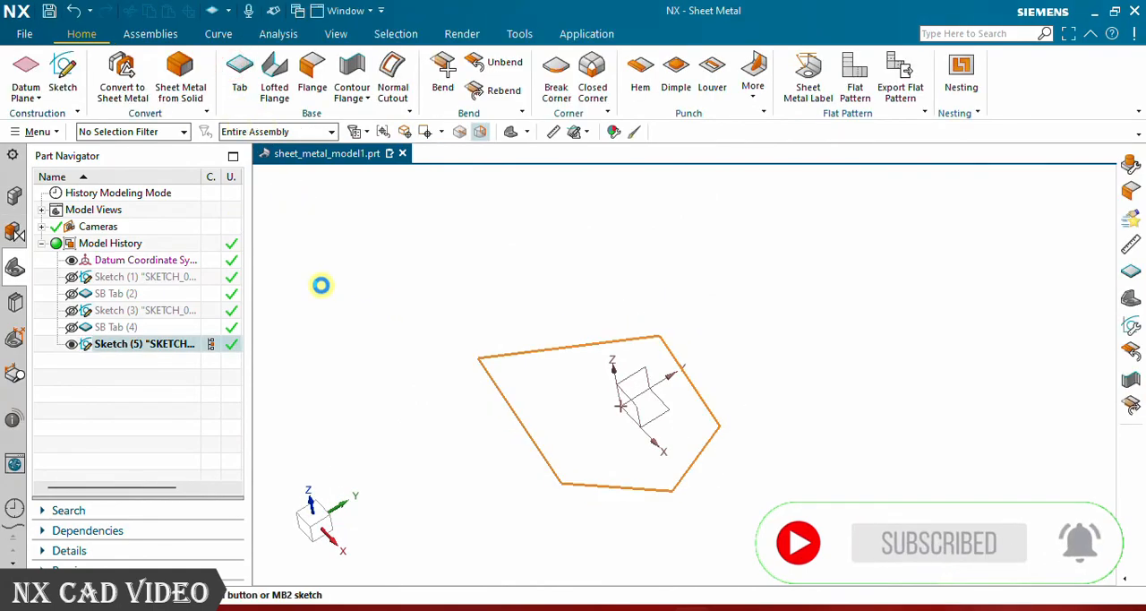
click(248, 45)
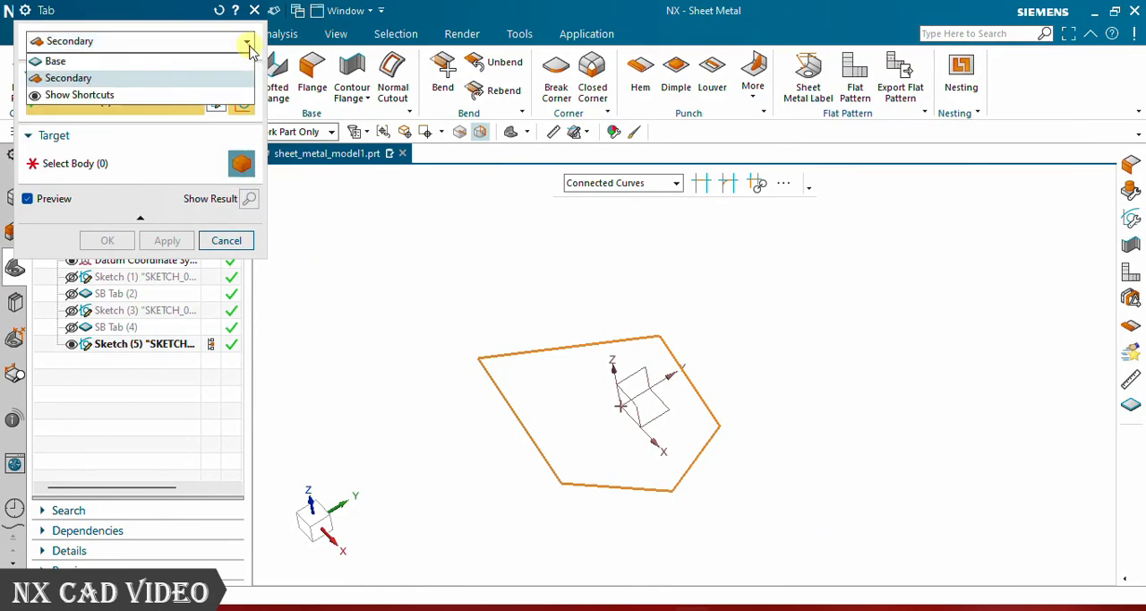
click(179, 63)
mouse_move(564, 431)
middle_down()
mouse_move(603, 404)
mouse_move(569, 426)
middle_up()
scroll(600, 404, up, 7)
scroll(629, 402, down, 4)
middle_drag(505, 320, 475, 388)
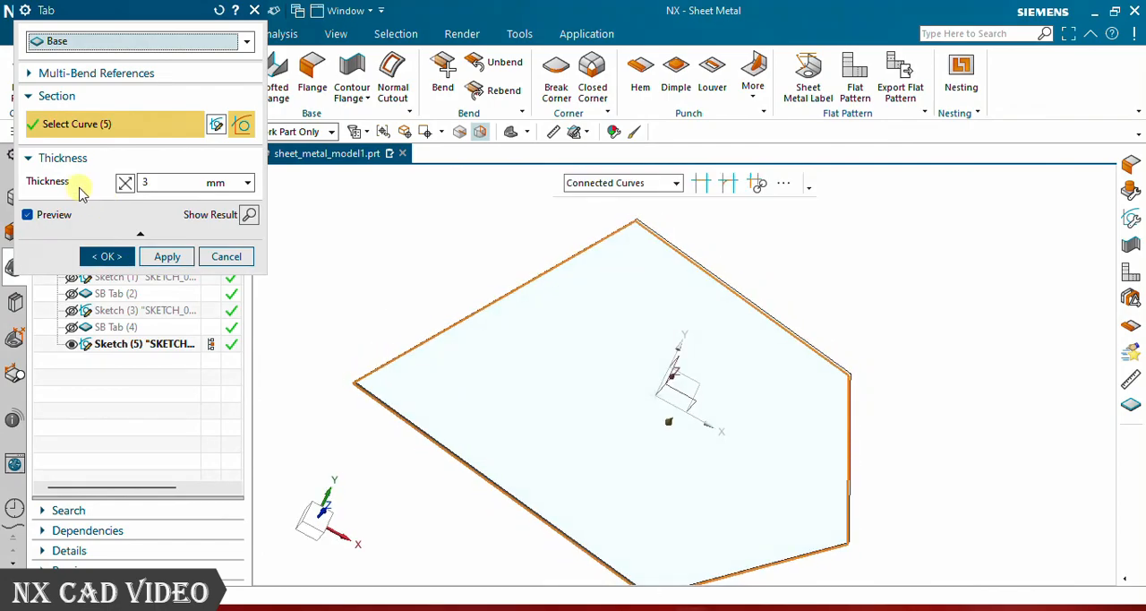
click(145, 182)
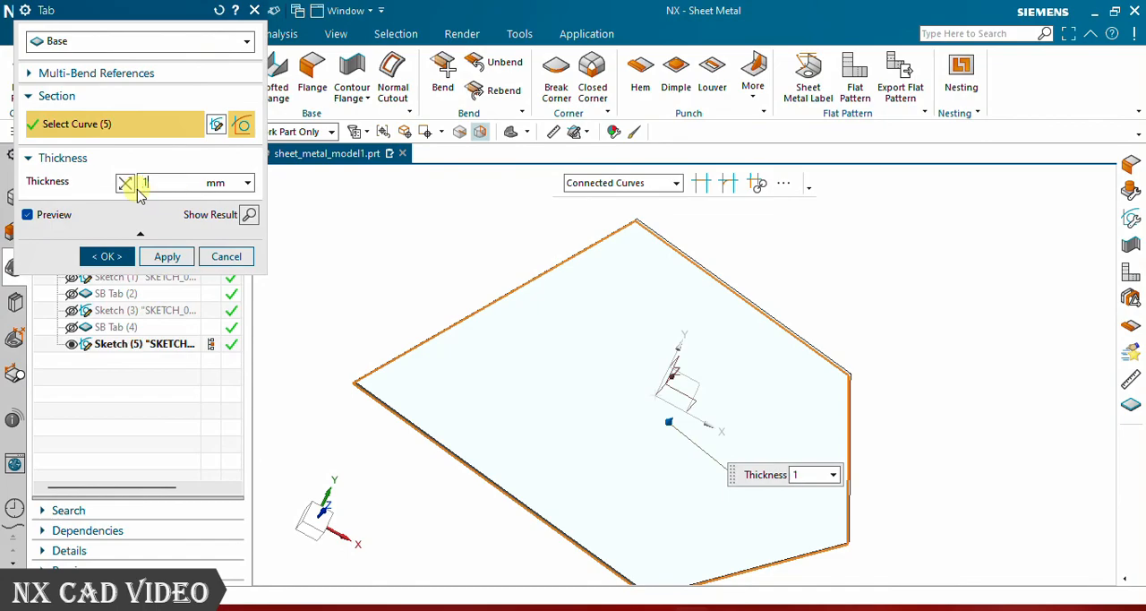
key(Return)
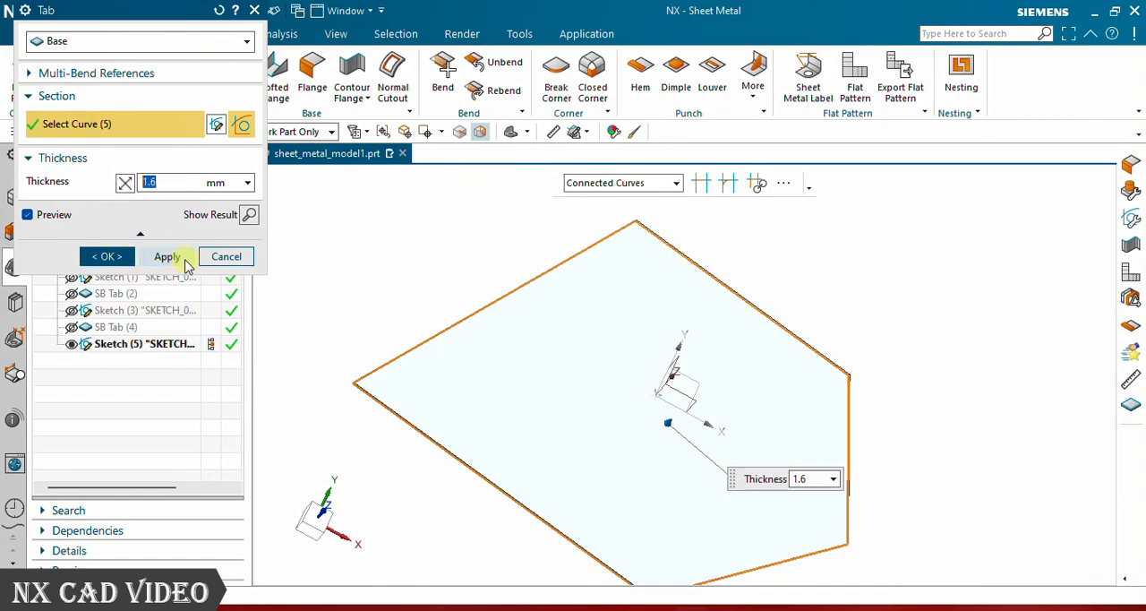
- Reverse the thickness direction of the five-sided tab, compare both directions, and accept the tab on the reversed side
click(125, 187)
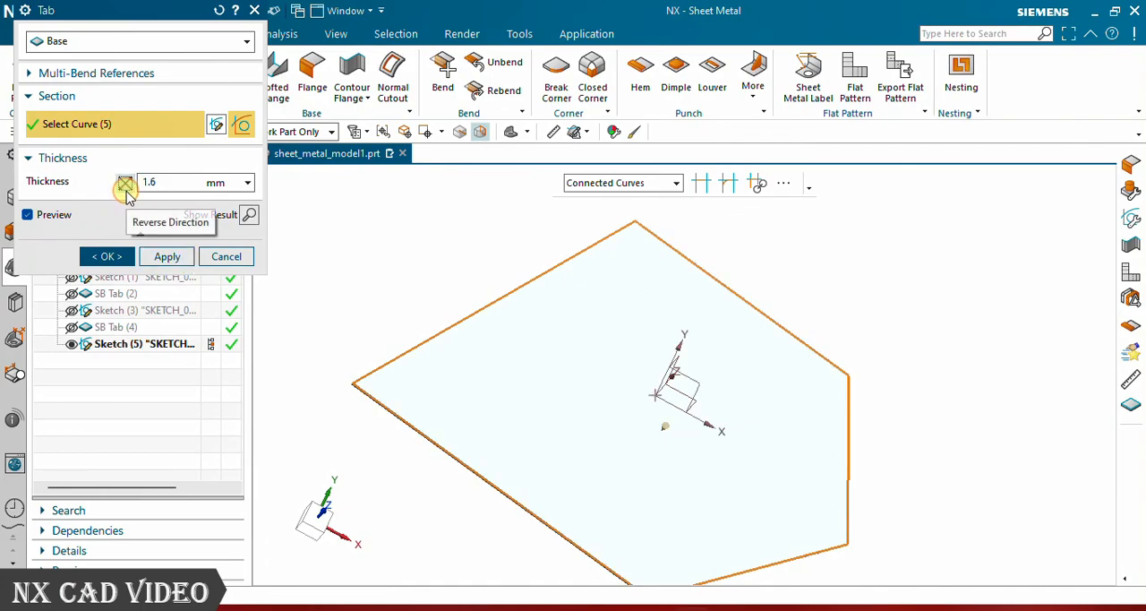
middle_drag(539, 401, 573, 359)
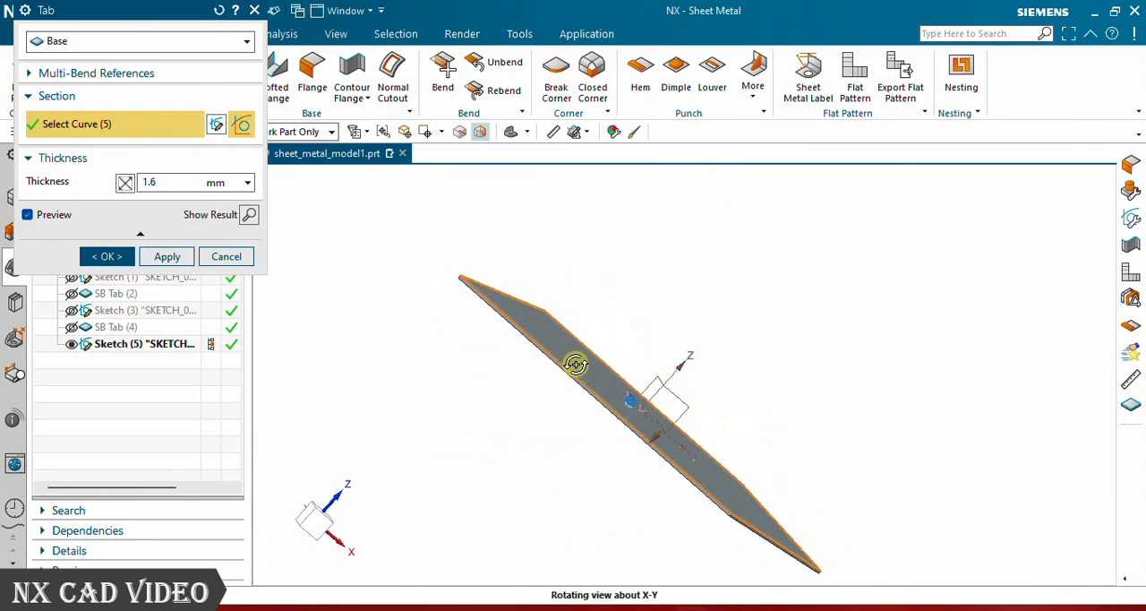
click(128, 185)
click(128, 185)
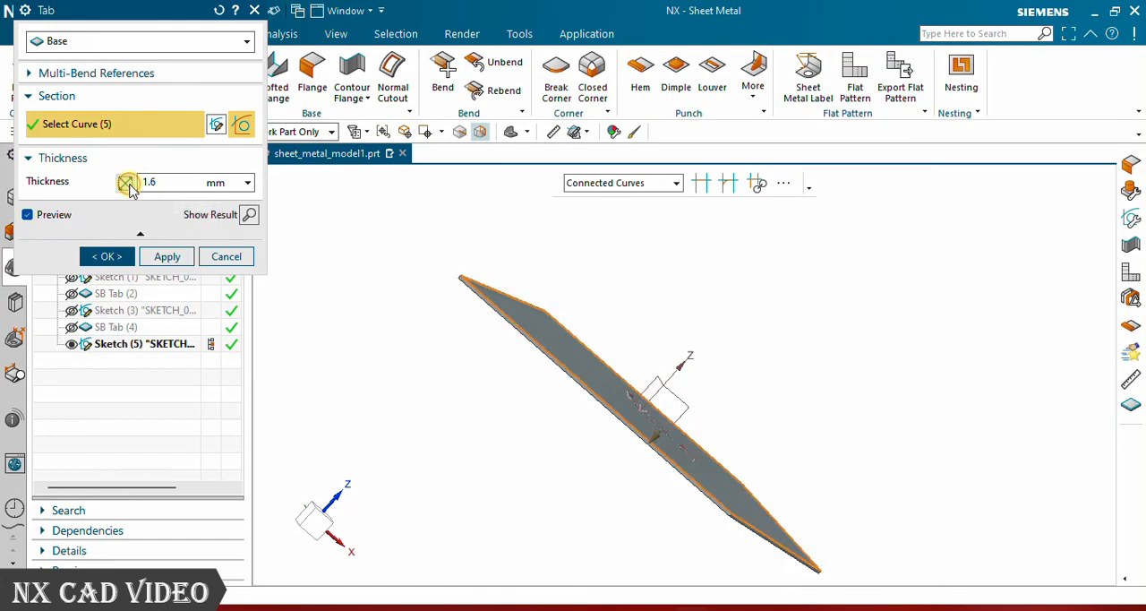
click(103, 256)
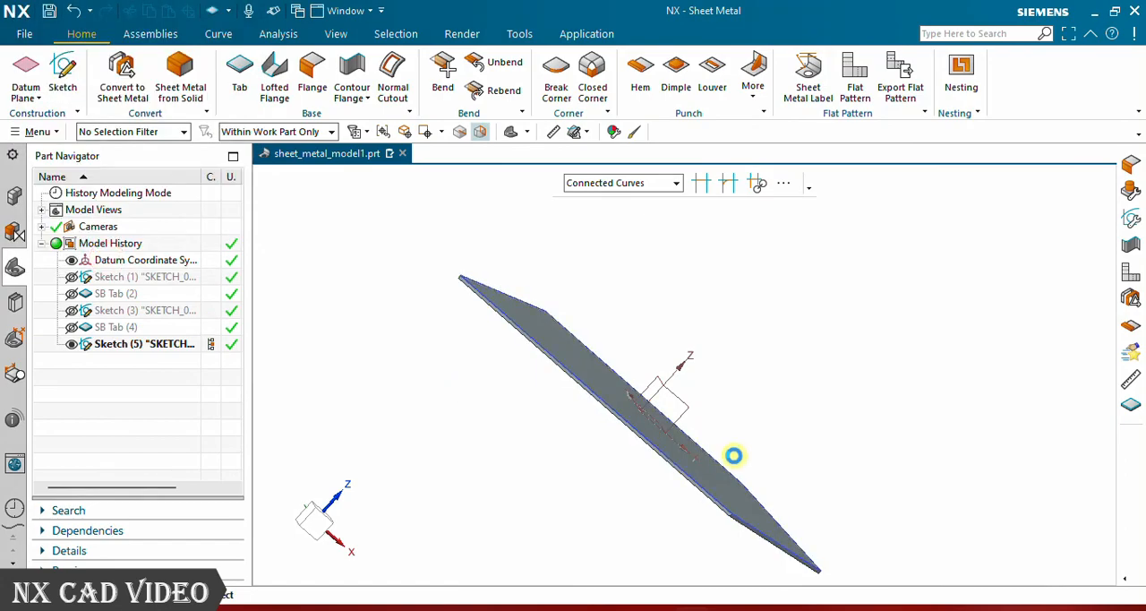
- Inspect the five-sided tab from several angles and orient the view to Trimetric
middle_drag(652, 448, 606, 312)
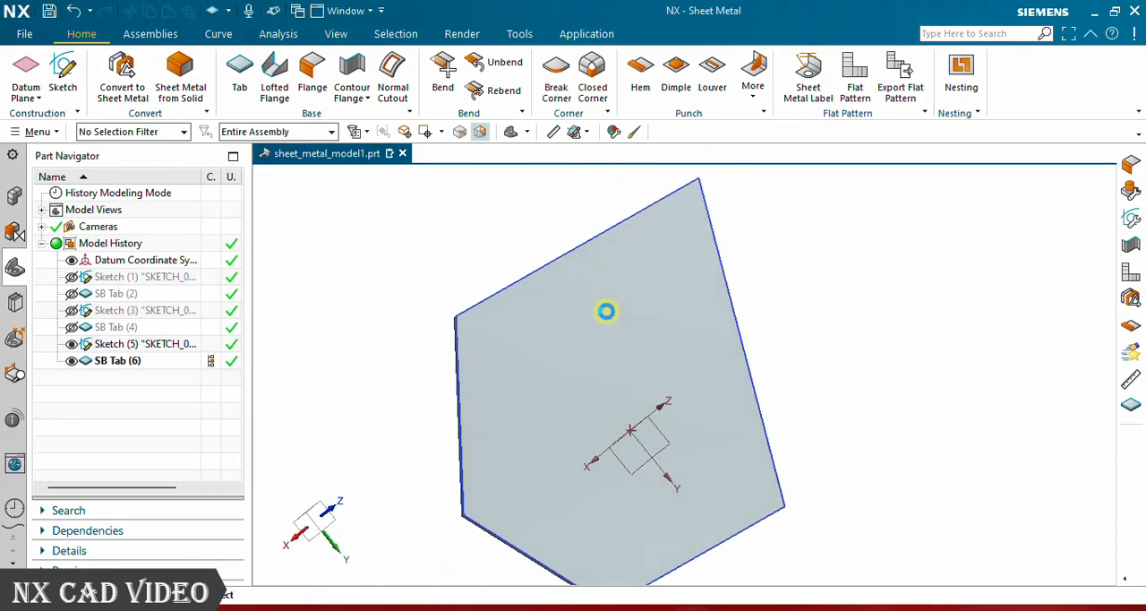
scroll(726, 355, down, 3)
middle_drag(726, 355, 678, 383)
scroll(724, 309, up, 5)
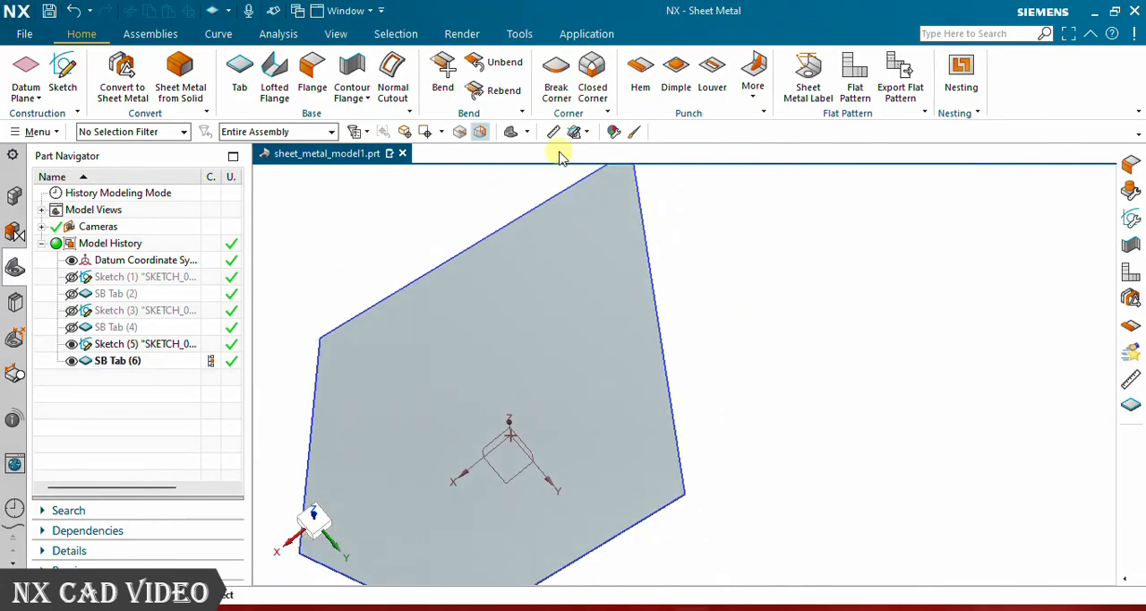
click(512, 132)
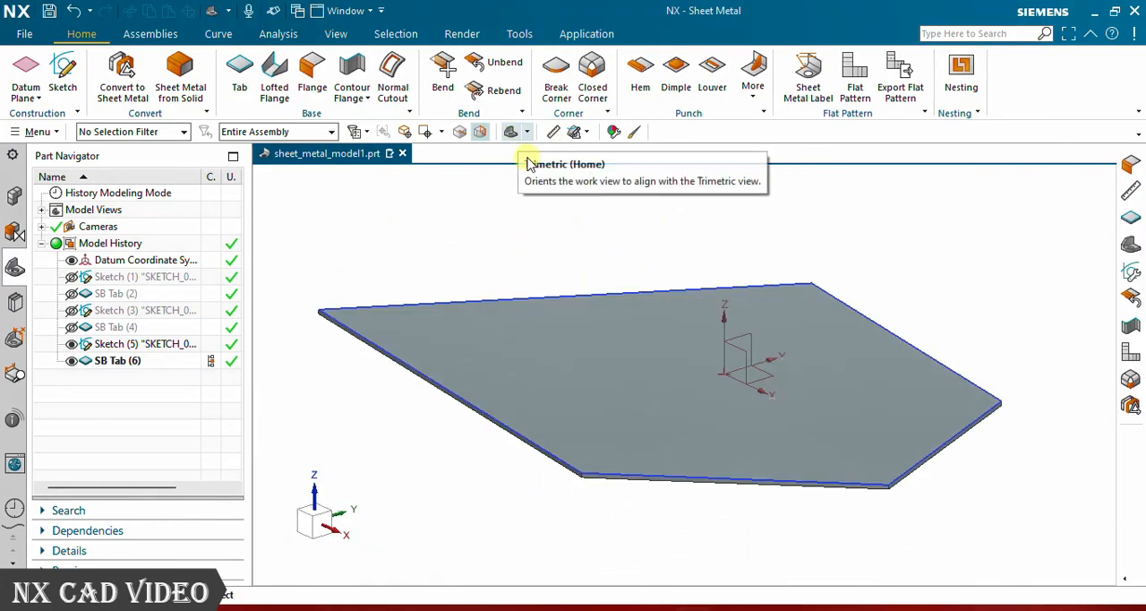